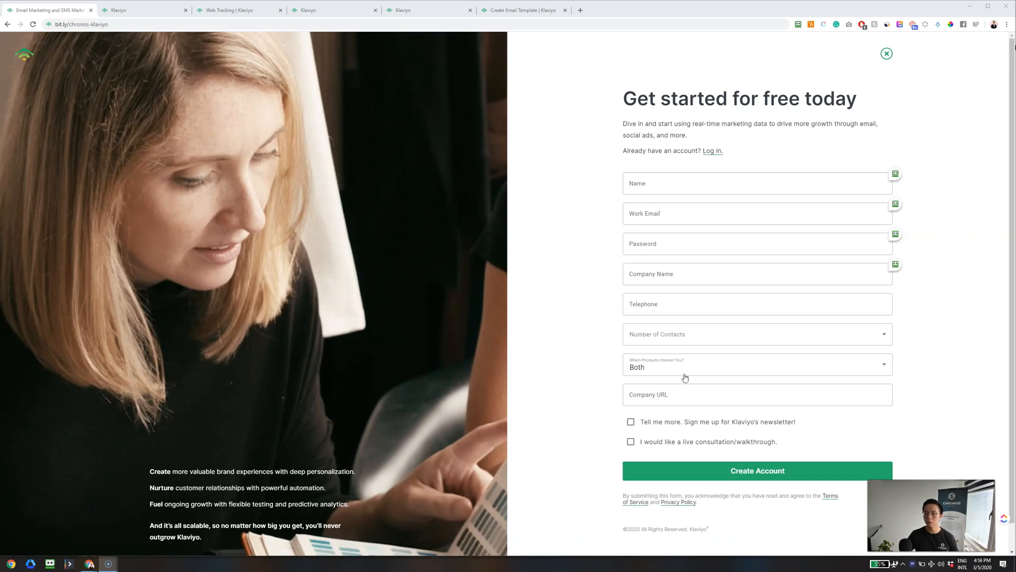
- On the sign-up form, choose 0 - 1K contacts and keep Both as products of interest
left_click(708, 340)
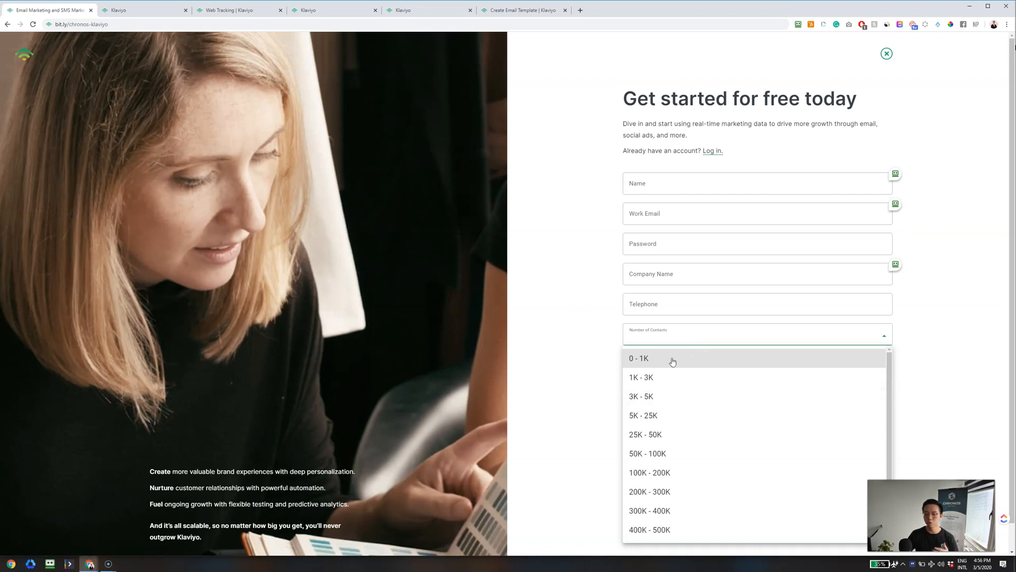
left_click(673, 362)
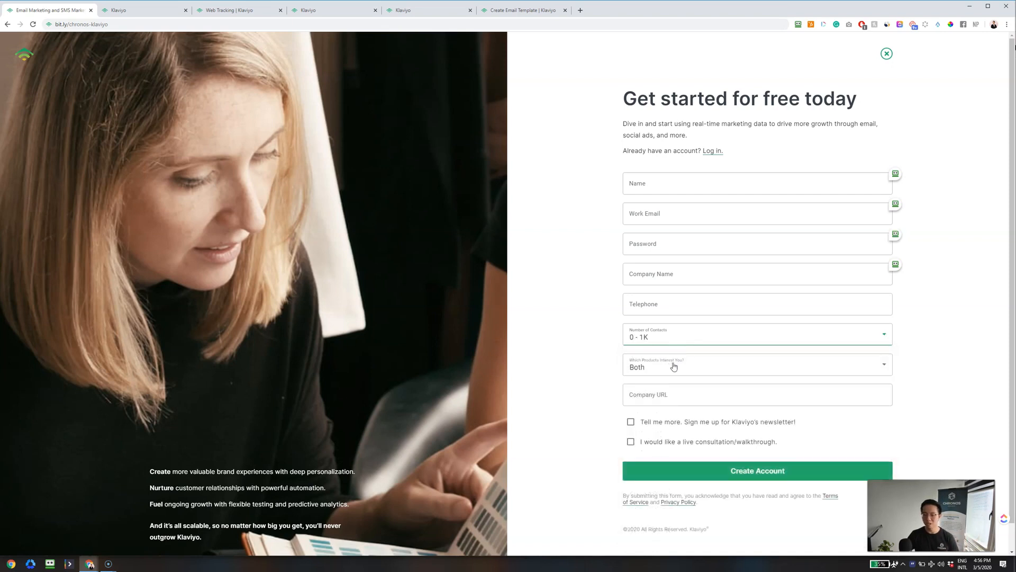
left_click(675, 367)
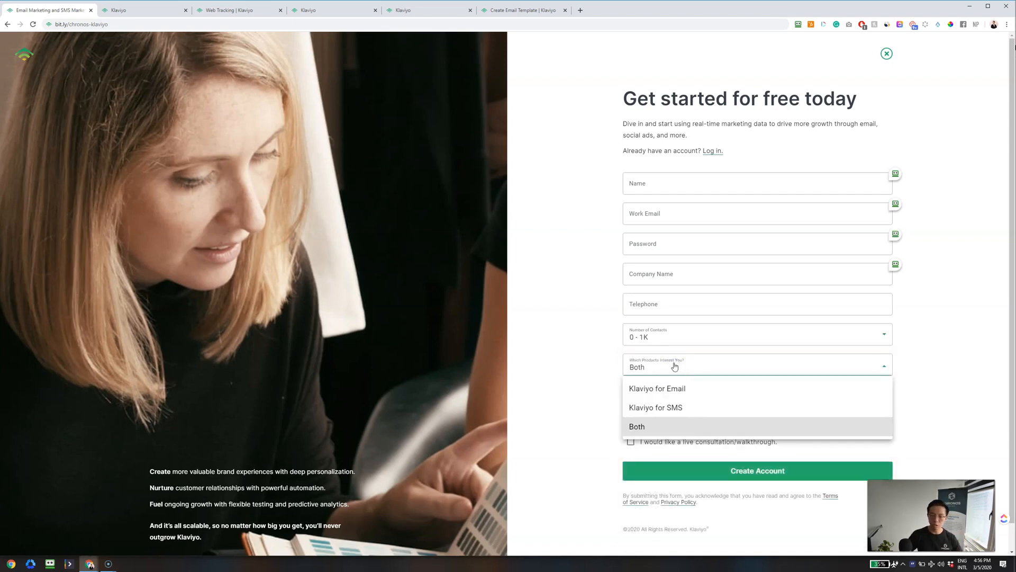
left_click(658, 426)
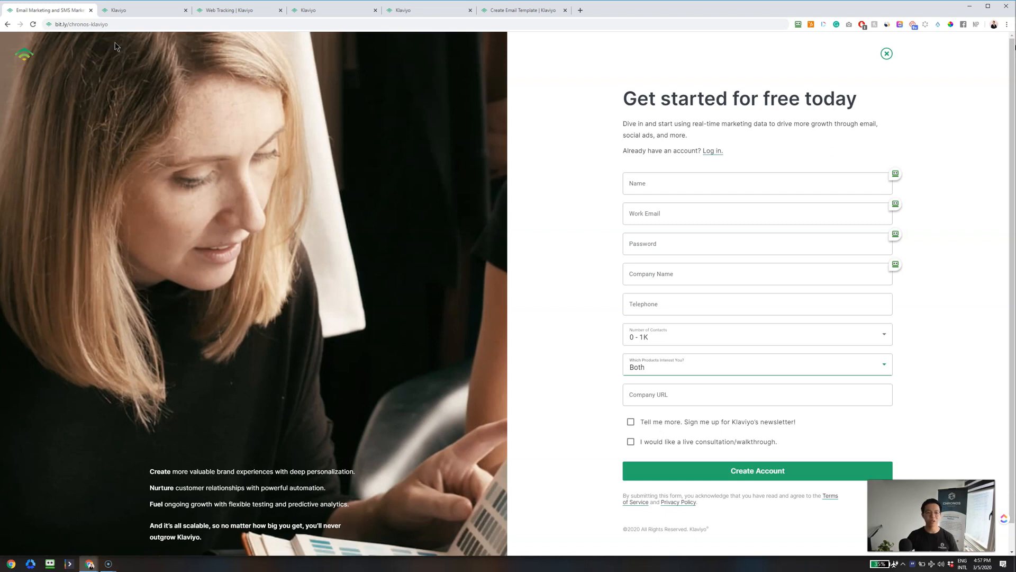
- Back on the Klaviyo setup page, submit the Ecommerce Shopify business details
left_click(127, 13)
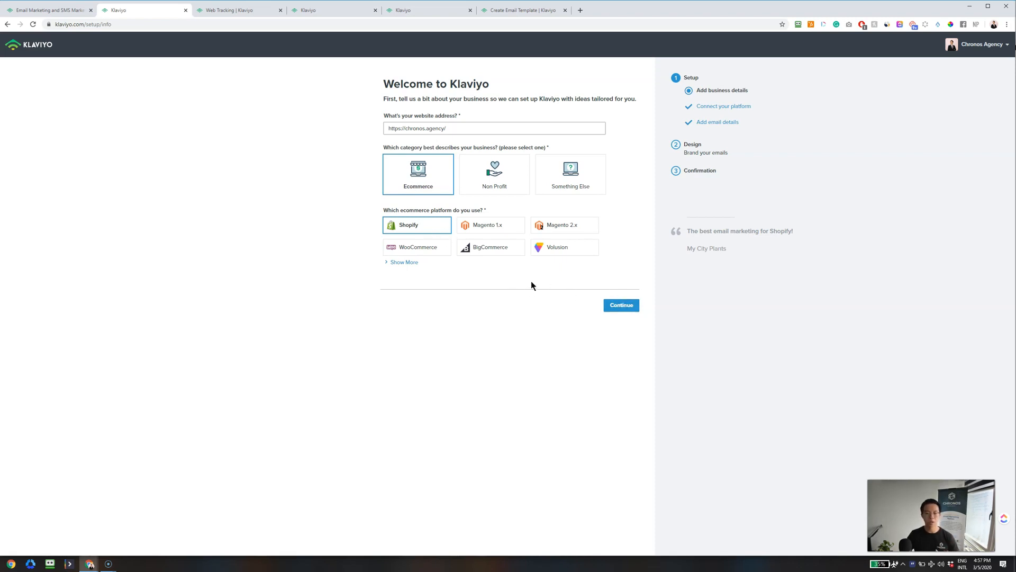
left_click(614, 306)
left_click(619, 307)
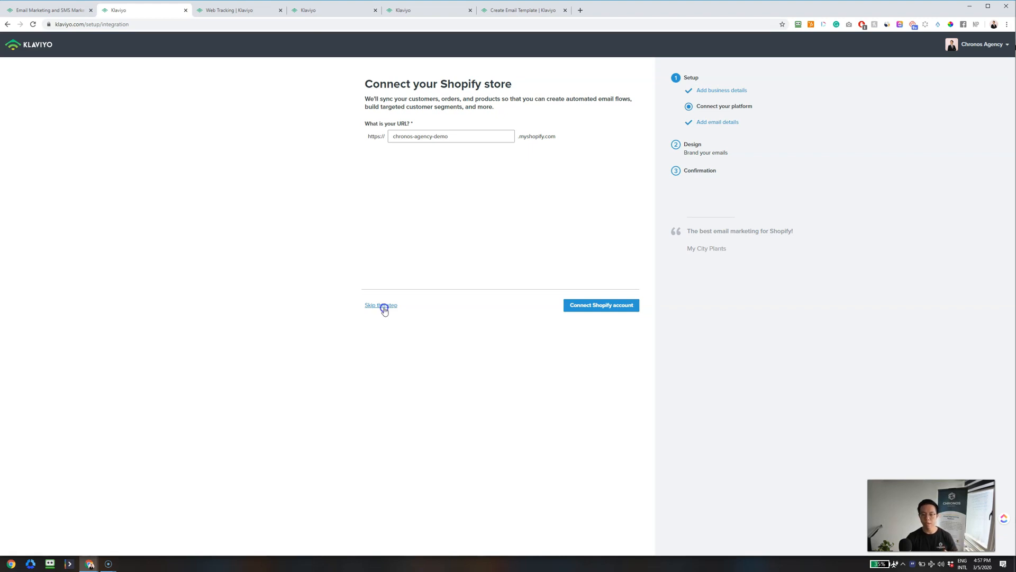
- Skip connecting the Shopify store and continue past the Ready to go! page
left_click(382, 305)
left_click(564, 157)
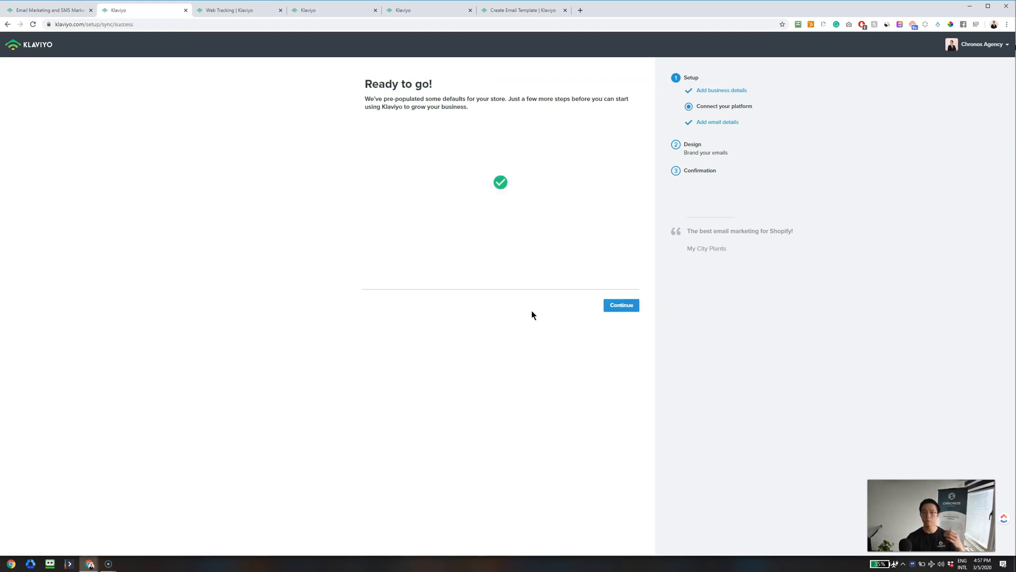
left_click(614, 304)
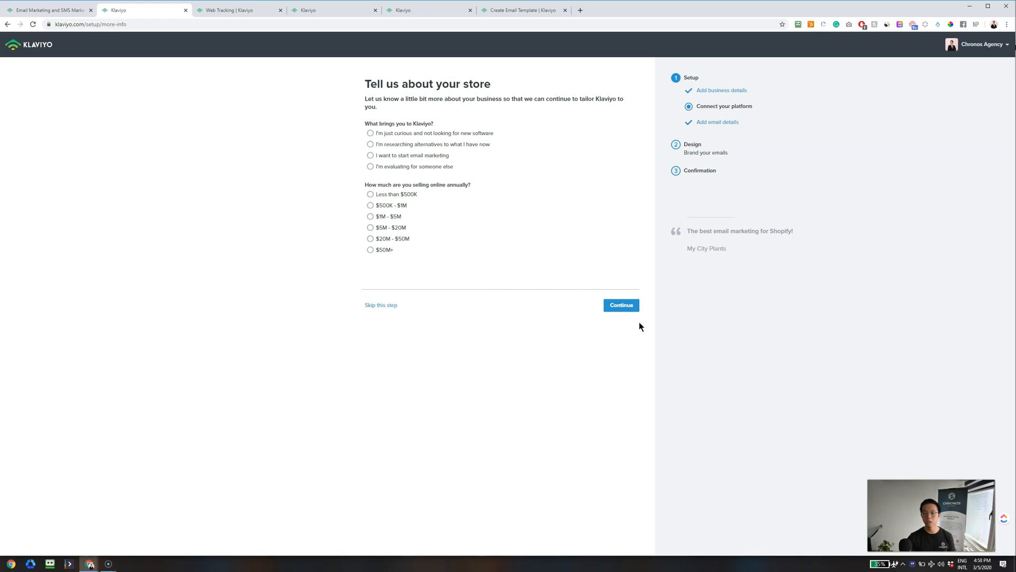
- Continue past the 'Tell us about your store' questions to the email details page
left_click(629, 306)
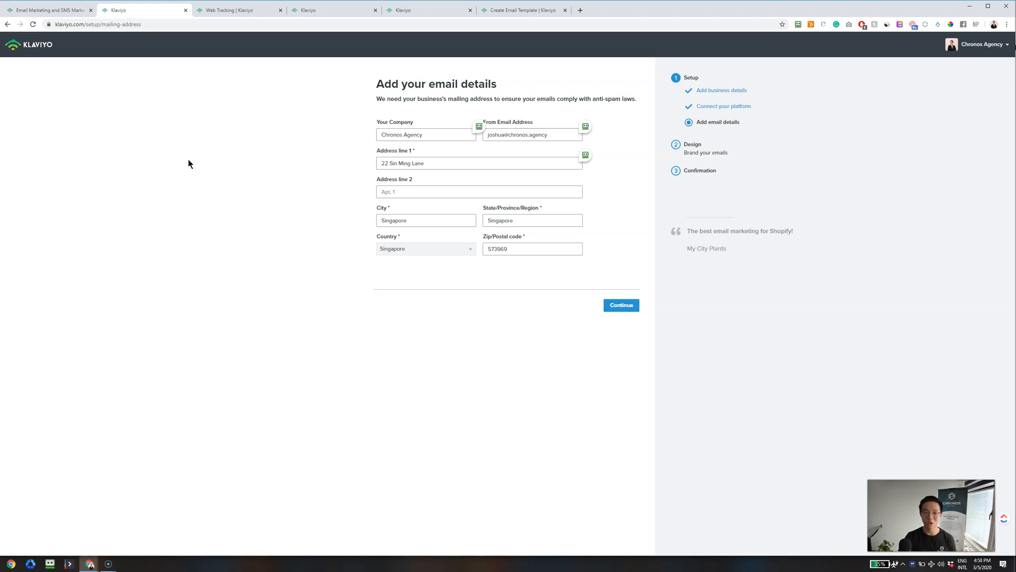
- Save the company, sender and Singapore address details, and keep the Chronos logo
left_click(625, 310)
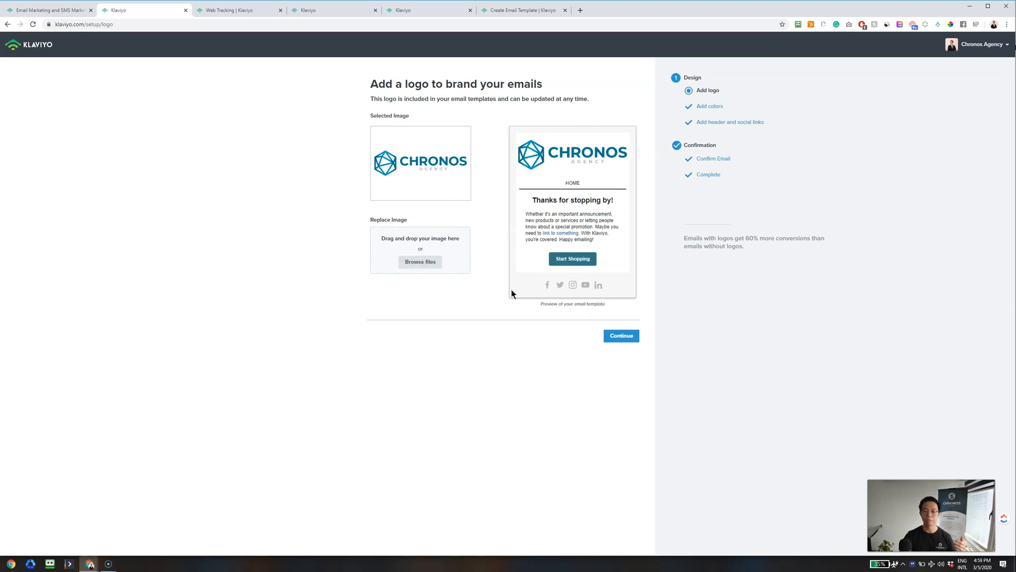
left_click(628, 342)
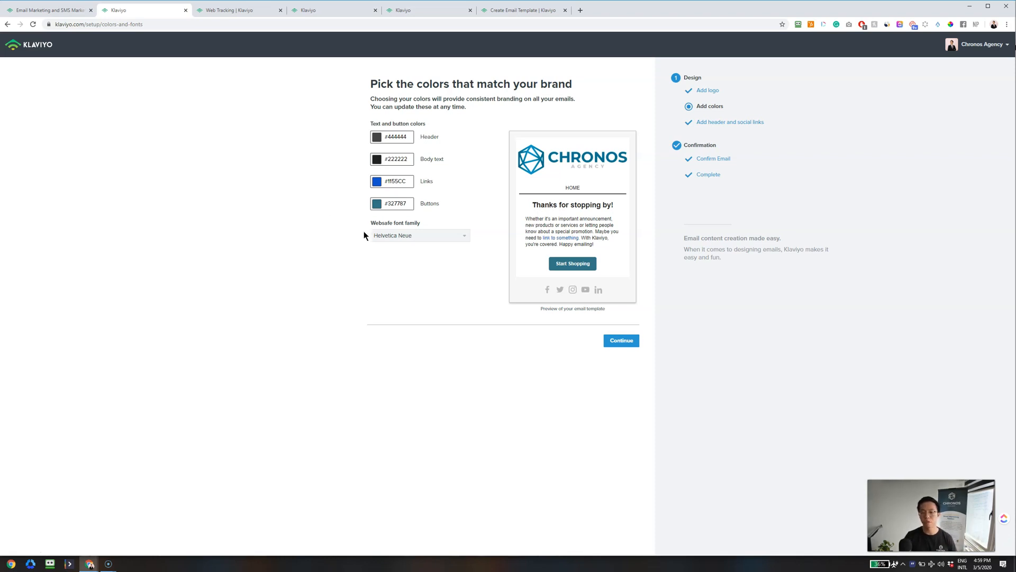
- Browse the web-safe fonts, keep Helvetica Neue with the existing brand colours, and continue
left_click(427, 238)
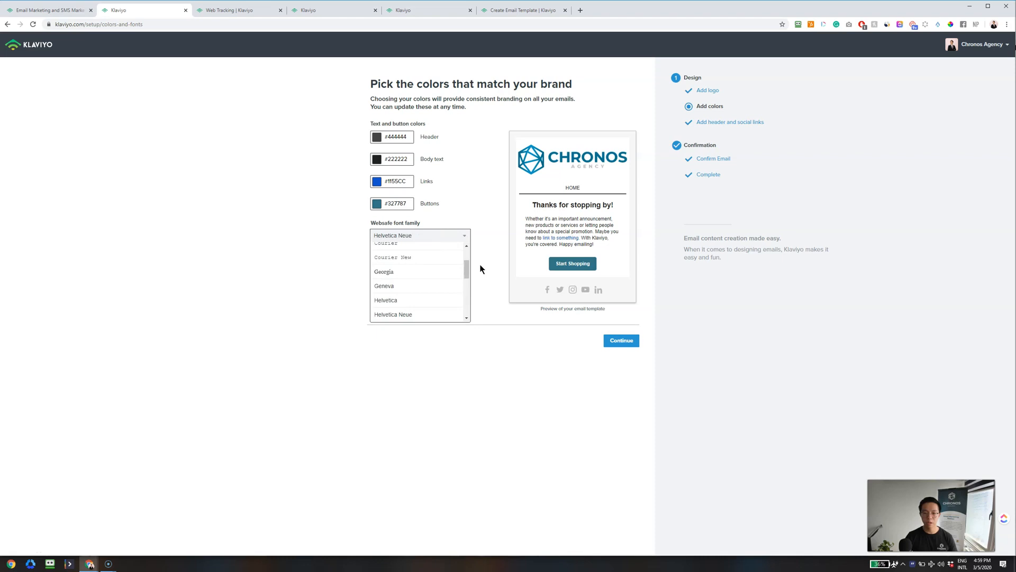
left_click_drag(470, 272, 475, 248)
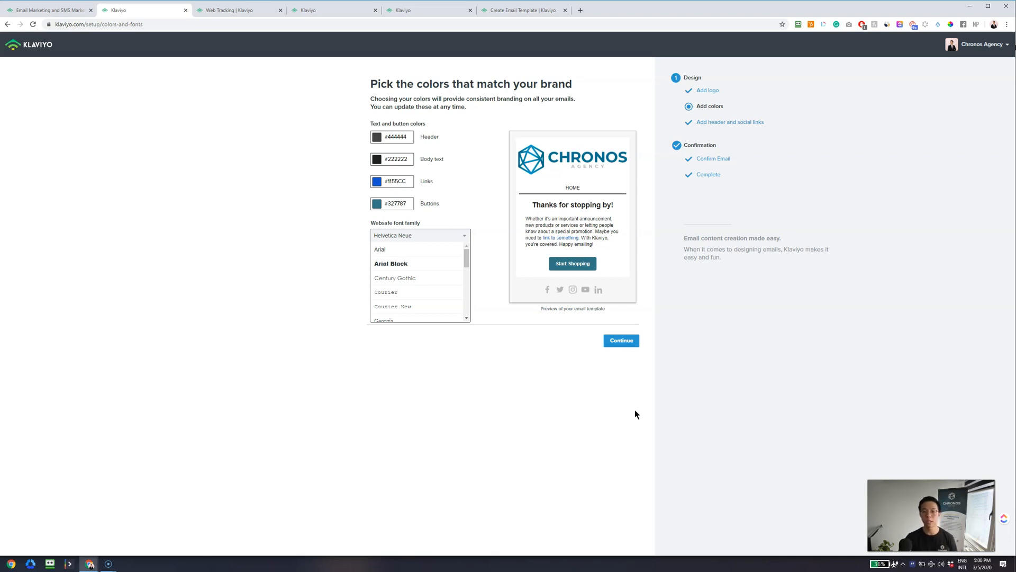
left_click(615, 344)
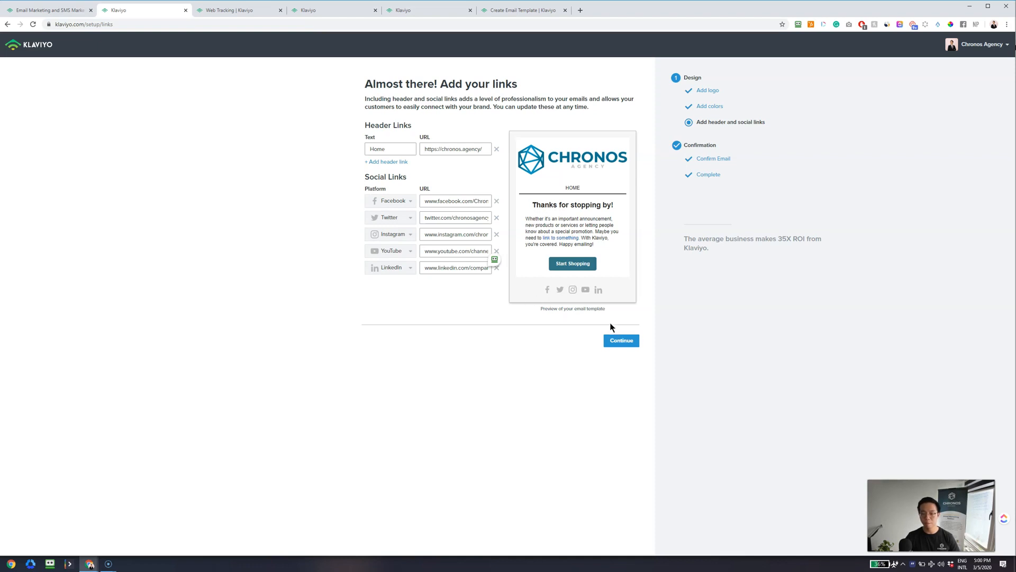
- Save the Home header link and the five social links, then finish setup
left_click(631, 343)
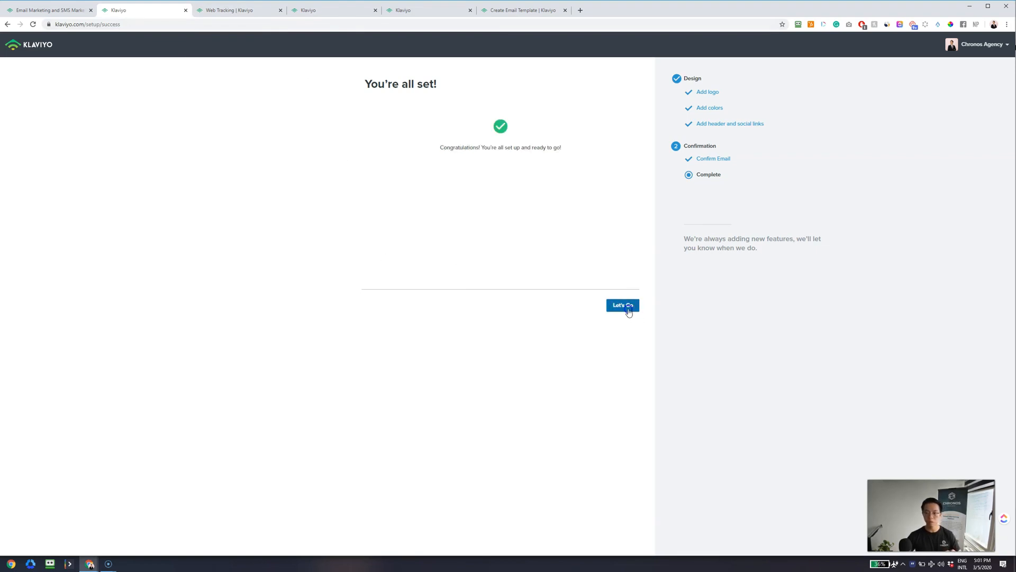
left_click(629, 311)
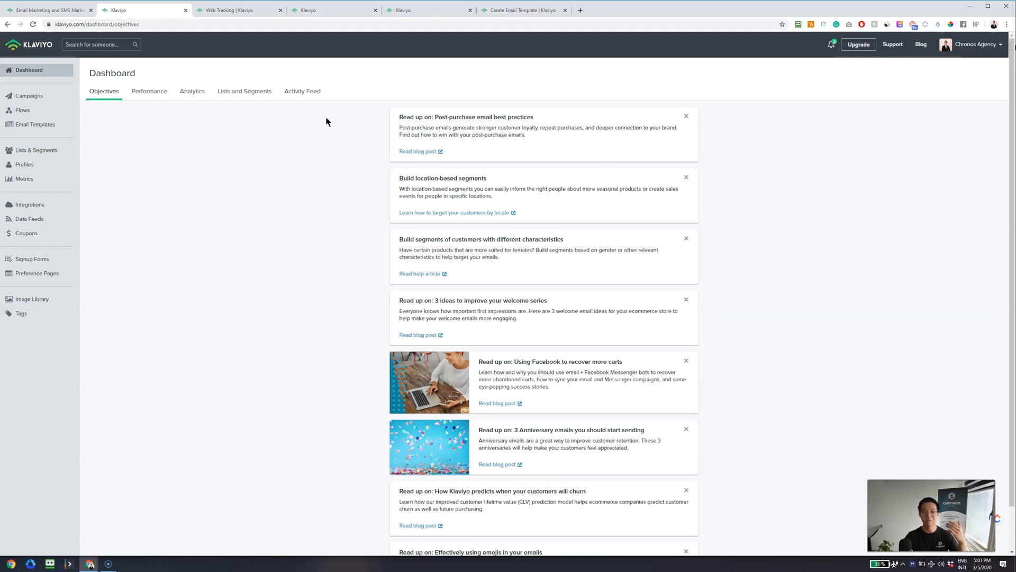
- Review the Web Tracking page and Dashboard, then go to the Create Email Template page
left_click(243, 11)
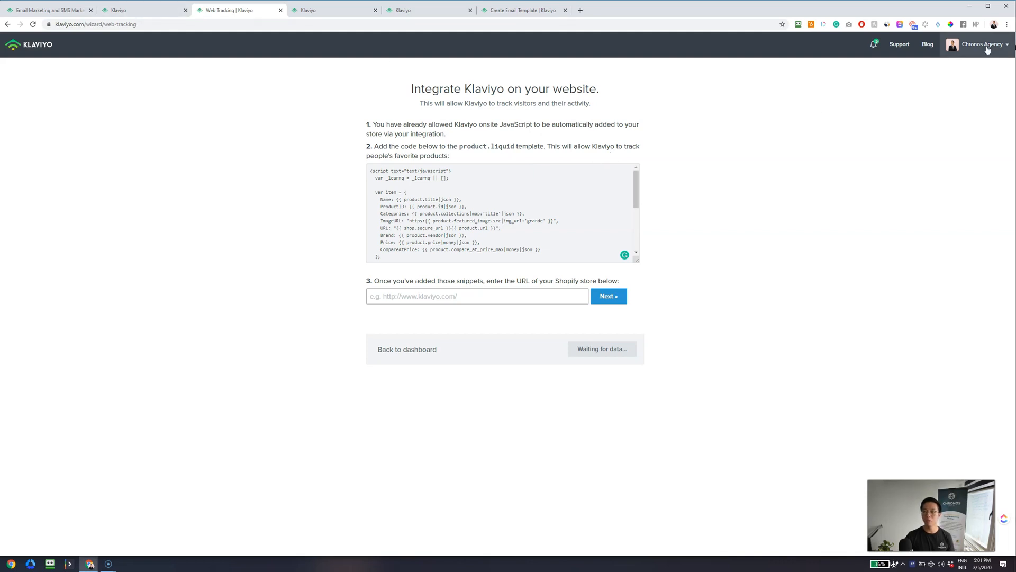
left_click(117, 11)
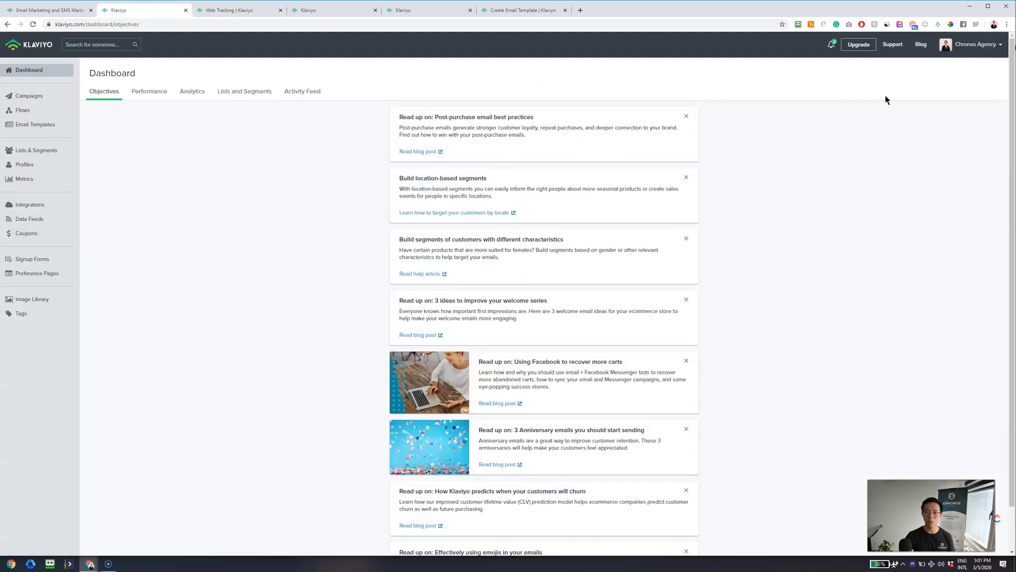
left_click(979, 45)
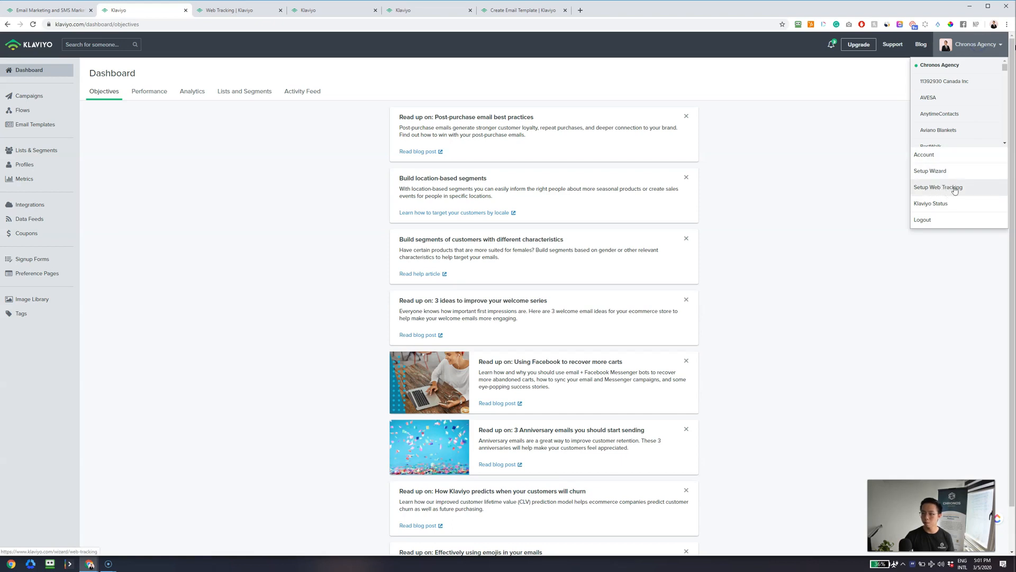
left_click(227, 13)
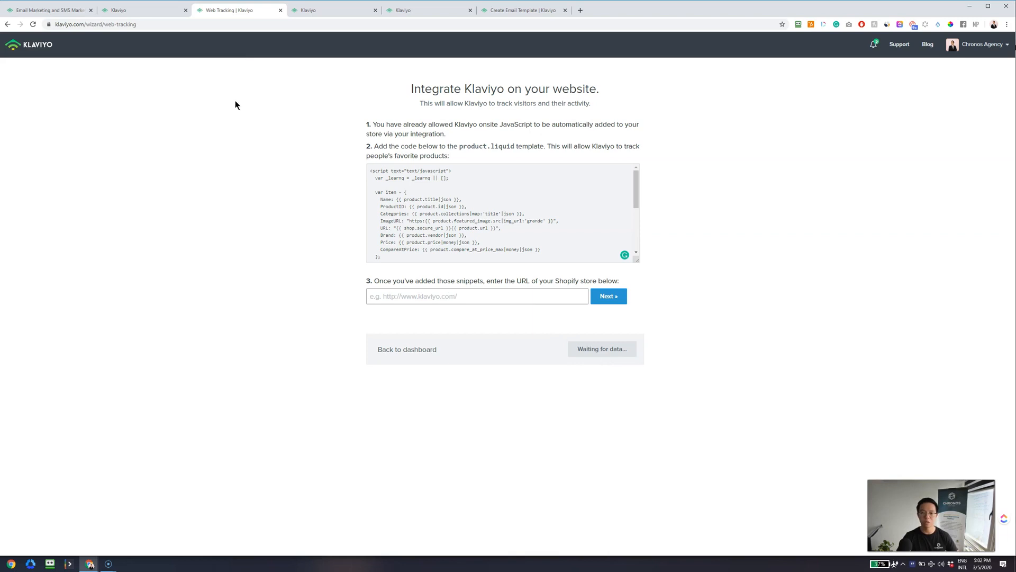
left_click(129, 13)
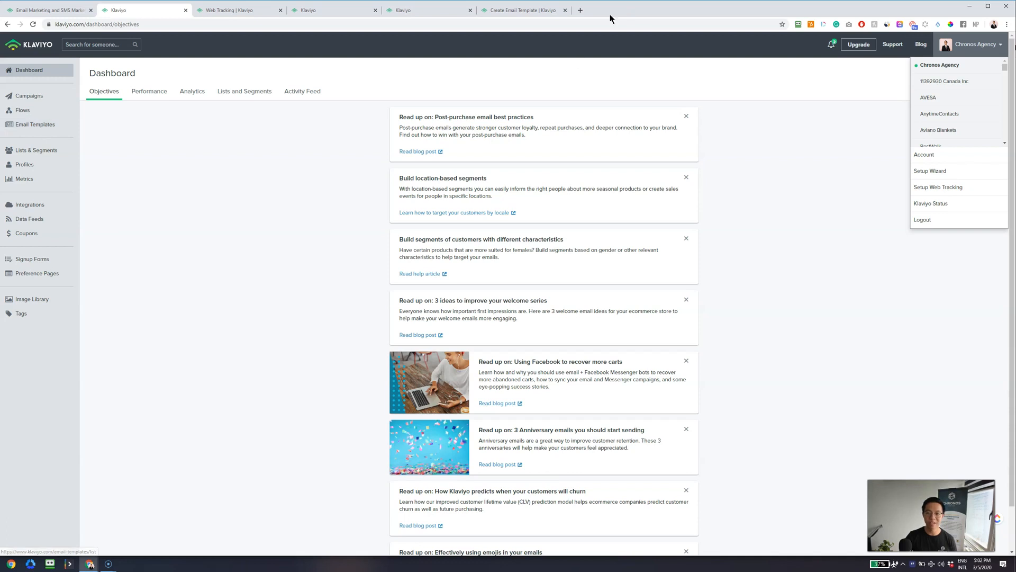
left_click(517, 10)
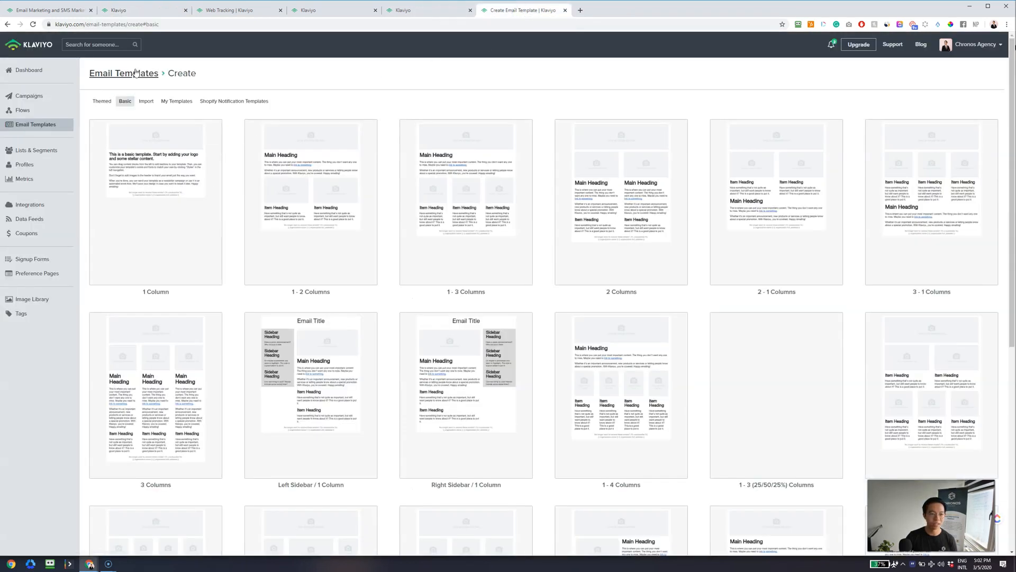
left_click(130, 75)
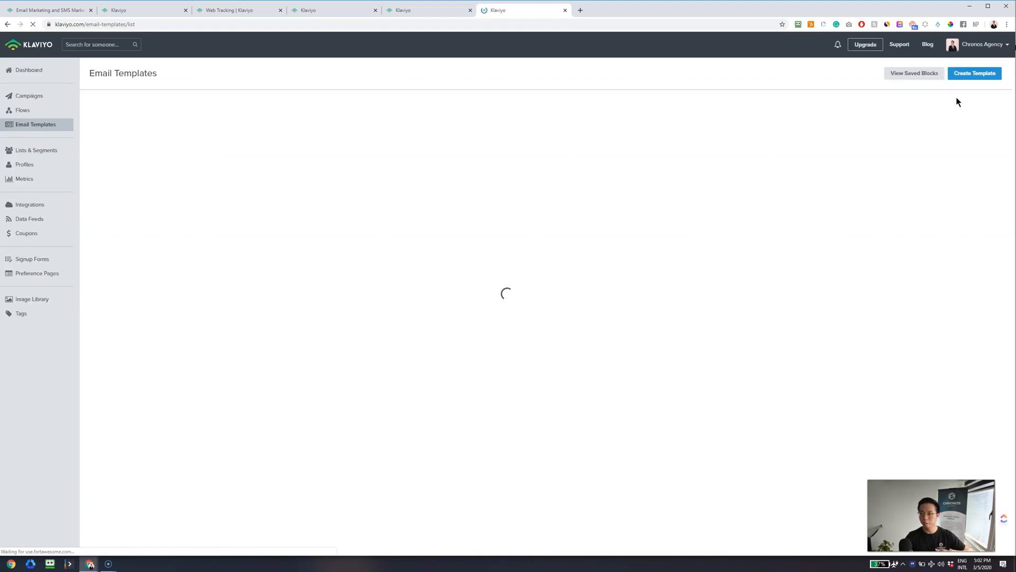
left_click(975, 72)
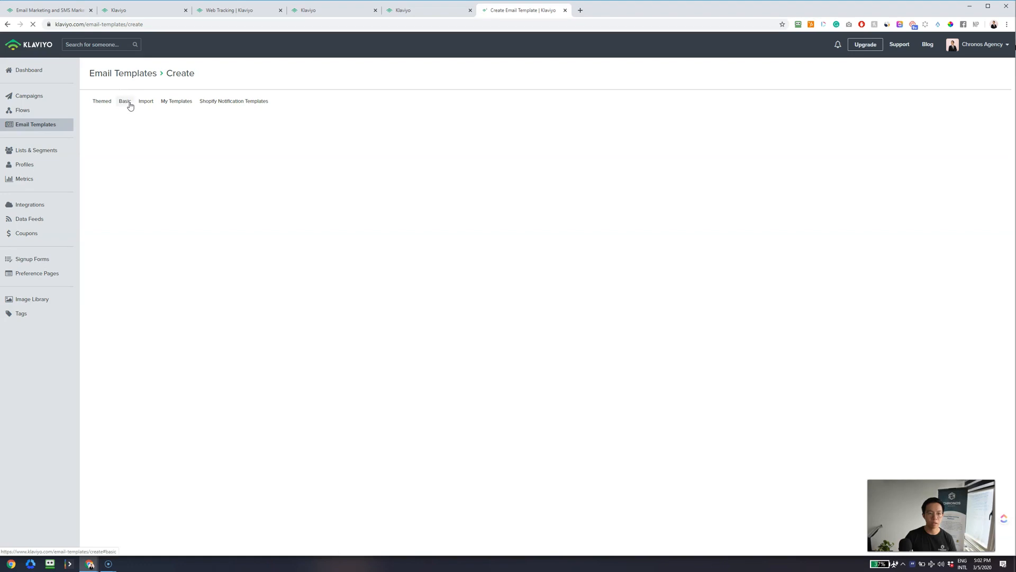
left_click(128, 102)
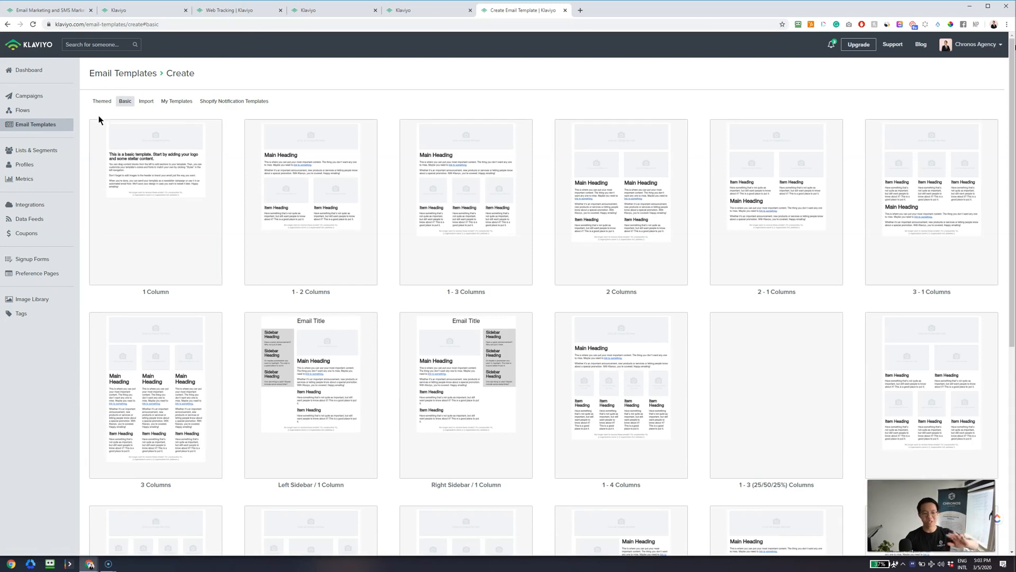
- Start a 1 Column basic template named 'Master Email Template'
scroll(598, 345, "down", 1)
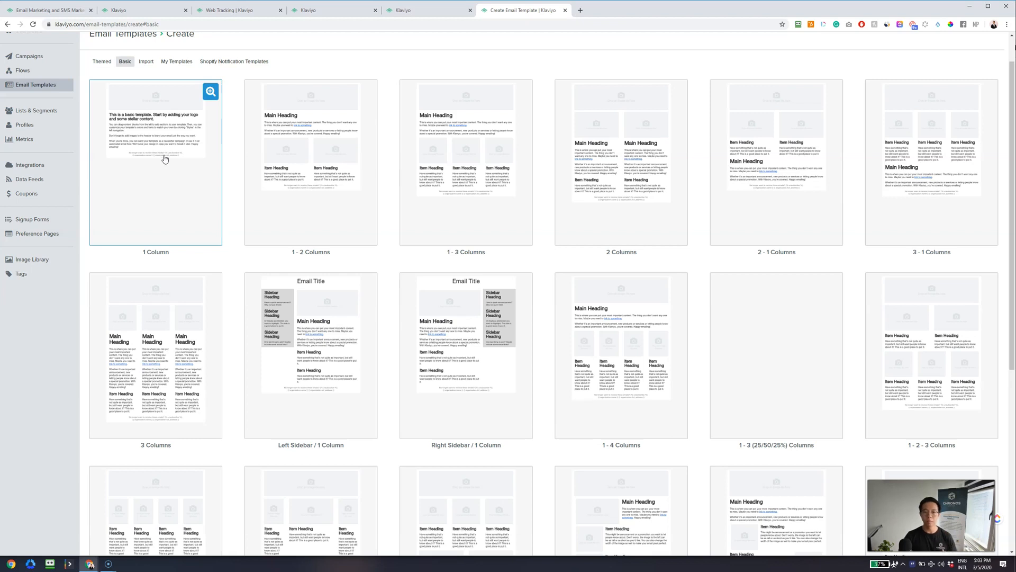
left_click(168, 137)
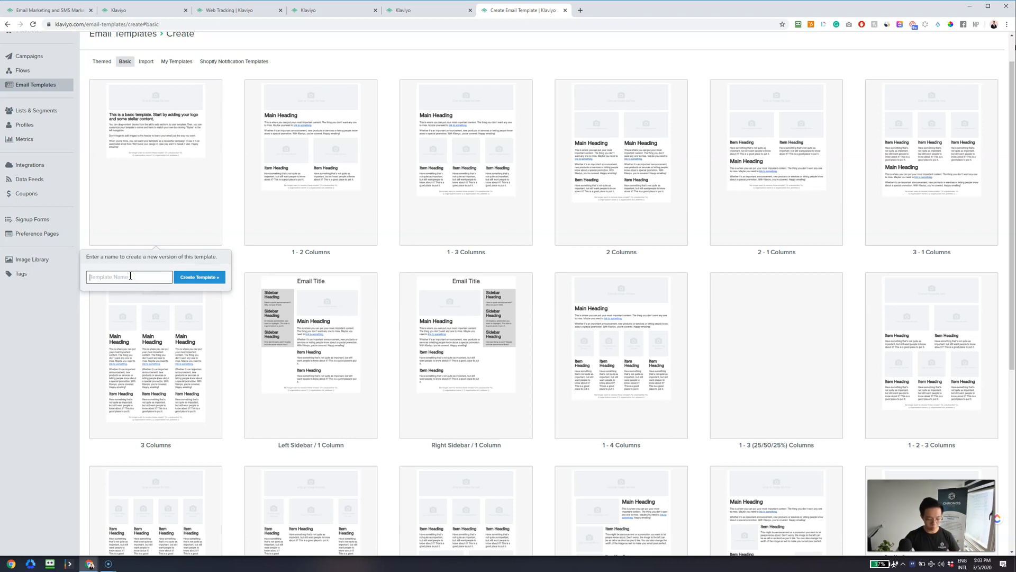
type("Ma")
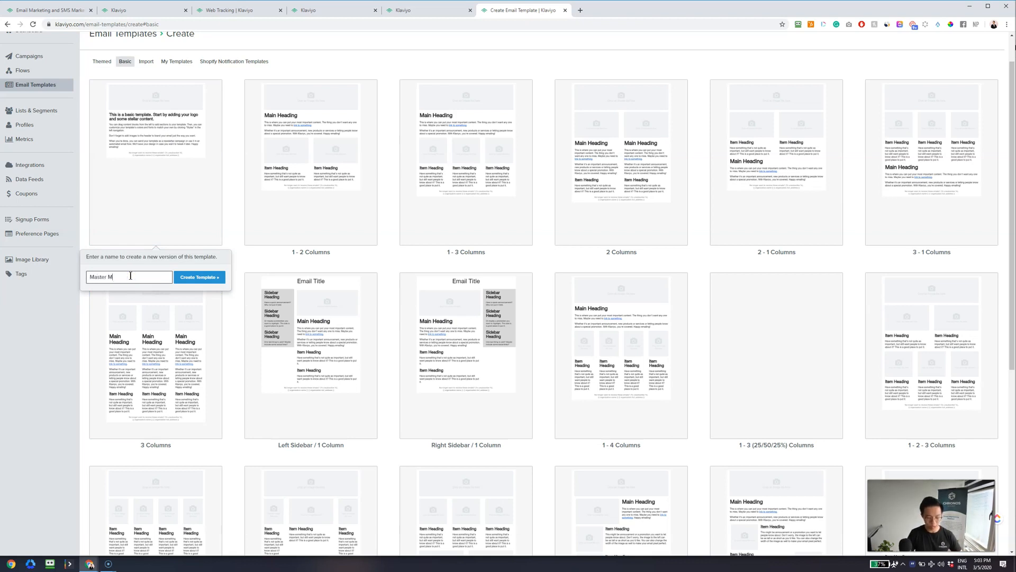
type("ster Email Template")
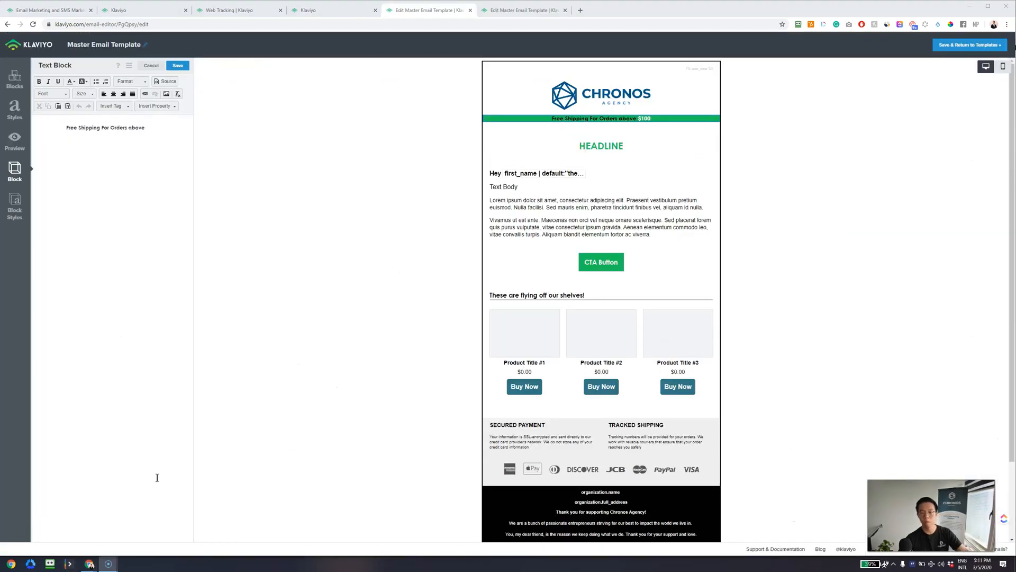
- Check the new template, then return to the Chronos template and select its logo image block
left_click(518, 12)
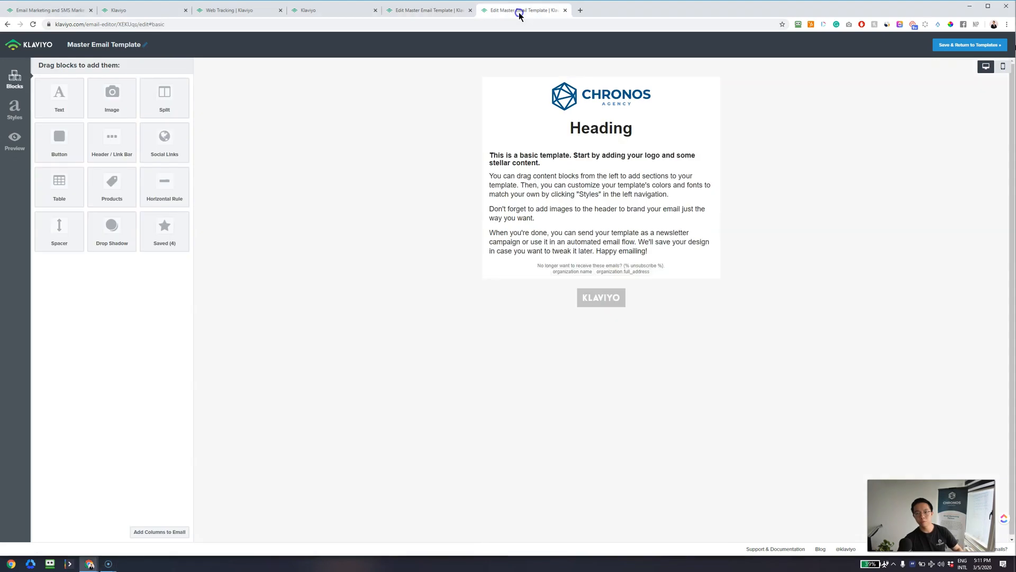
left_click(428, 16)
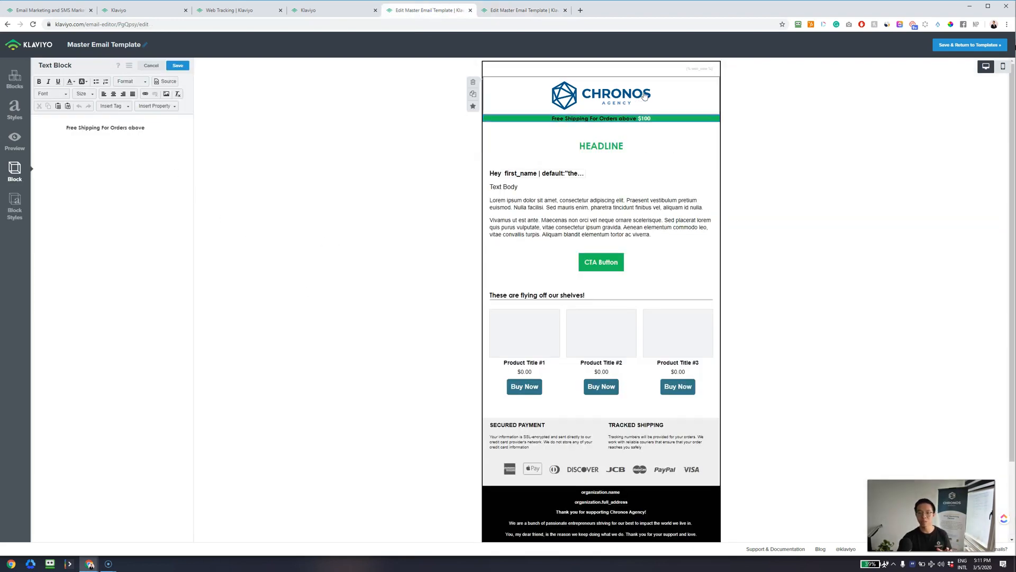
left_click(605, 85)
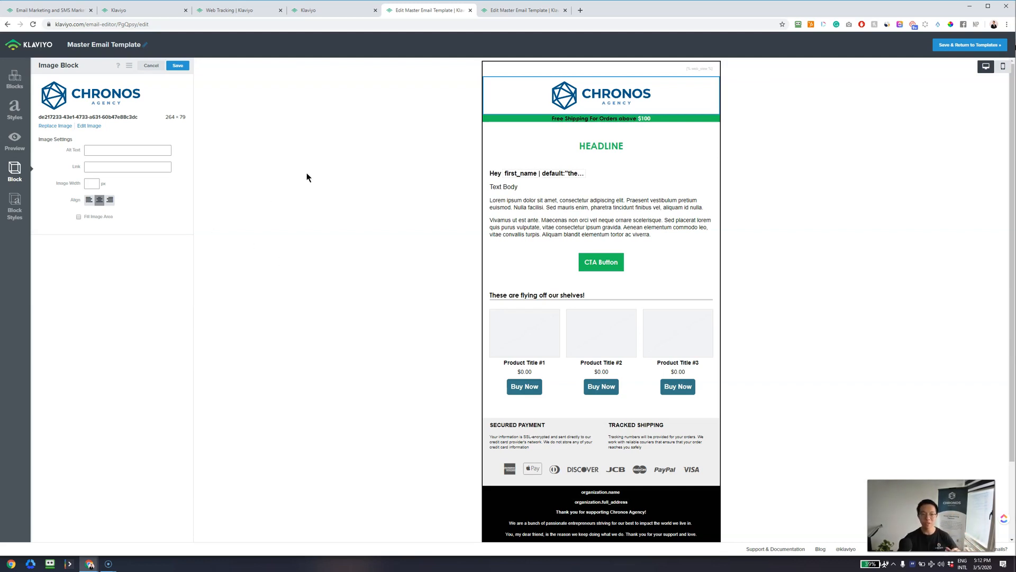
- Resize the Chronos logo to 50% width using percentages
left_click(87, 128)
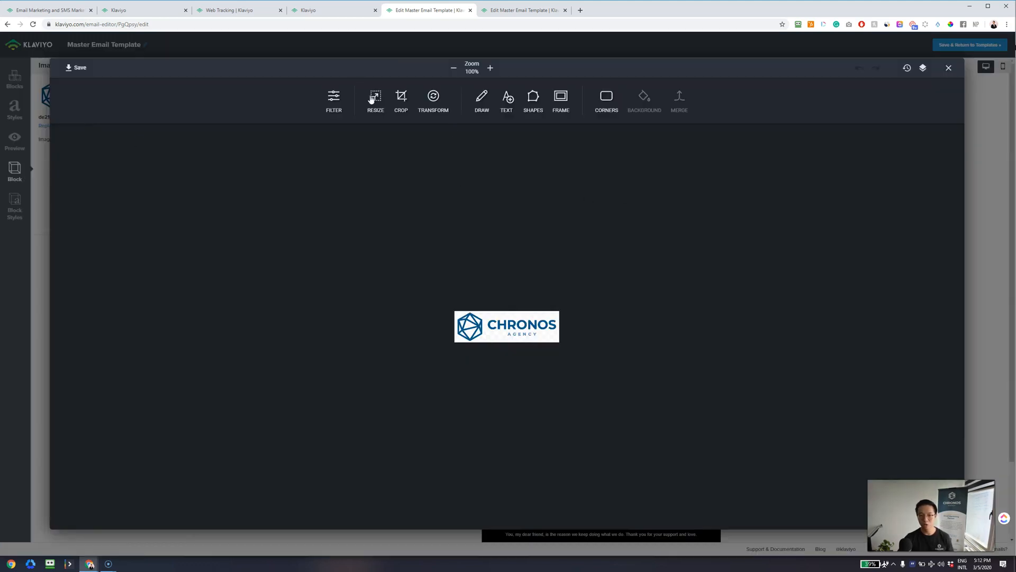
left_click(384, 100)
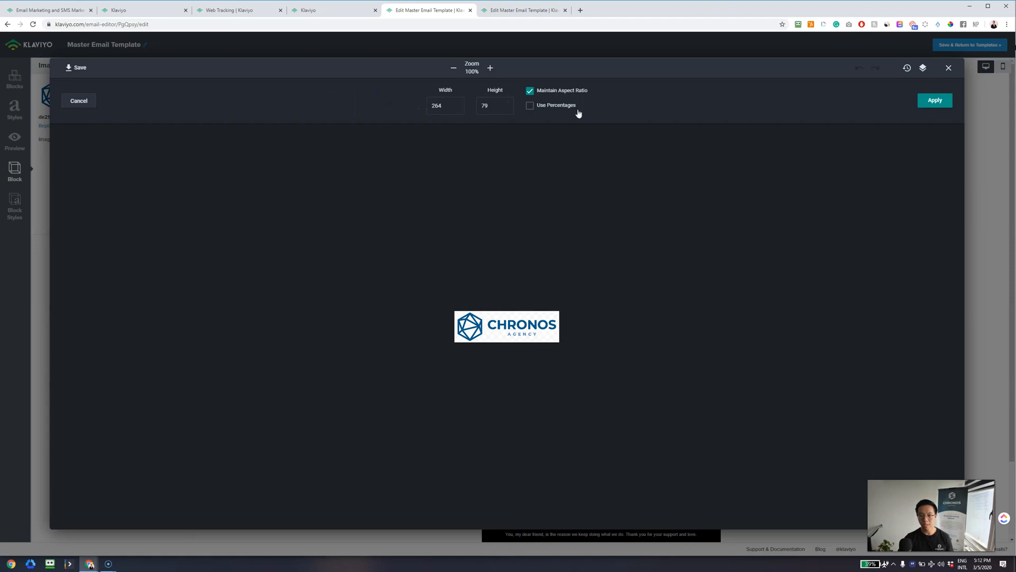
left_click(534, 108)
left_click_drag(451, 106, 405, 107)
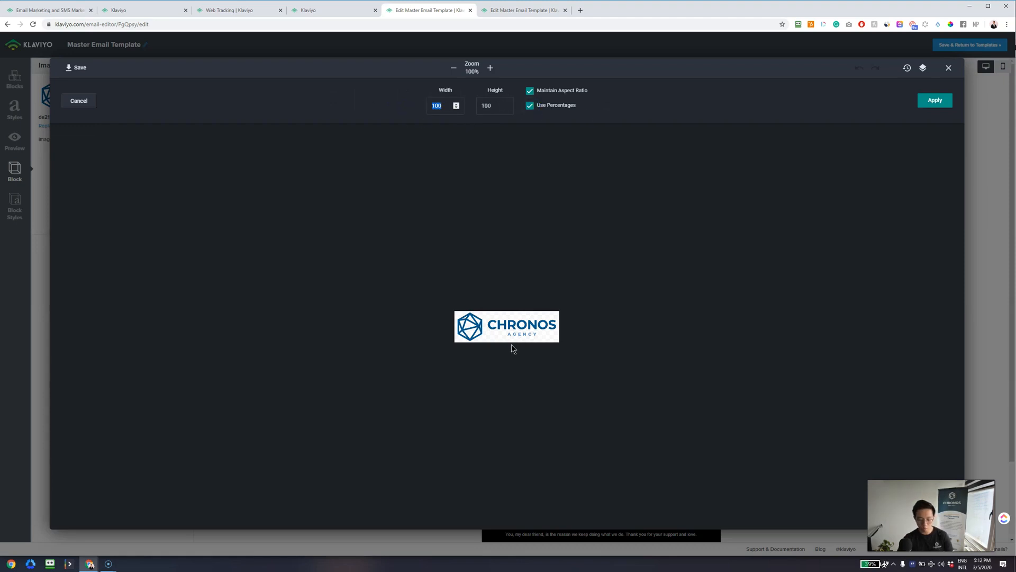
type("50")
left_click(934, 101)
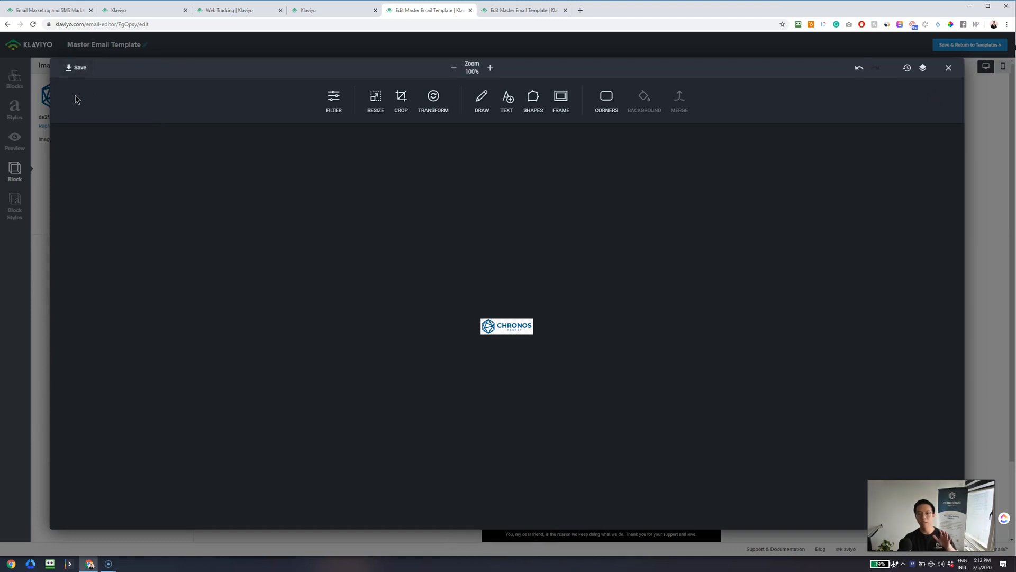
- Close the image editor and select the 'Free Shipping For Orders above $100' banner text
left_click(949, 68)
left_click(294, 192)
left_click(572, 116)
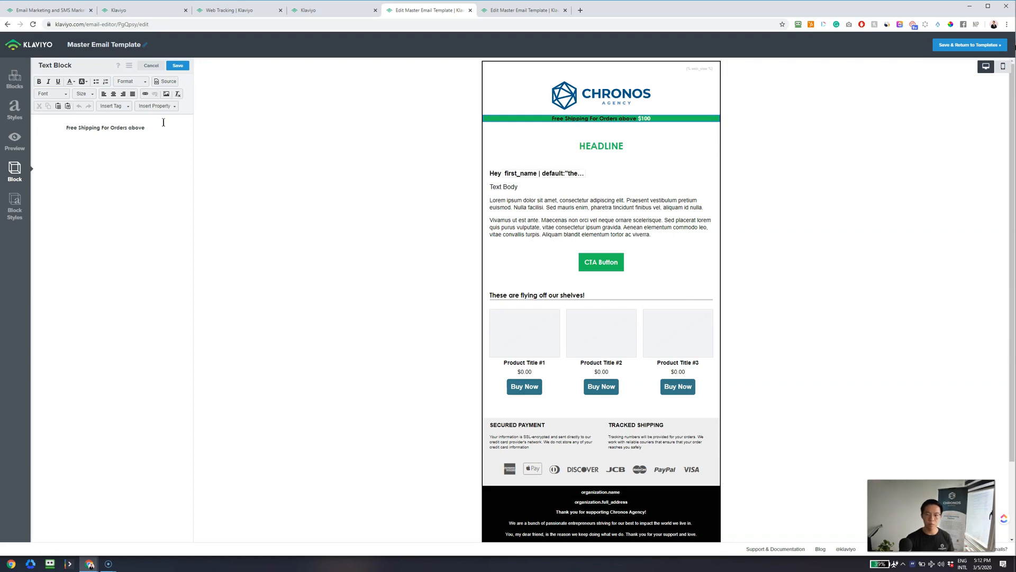
- Replace the free shipping line in the green banner with 'key offer' and save the block
left_click_drag(164, 129, 42, 130)
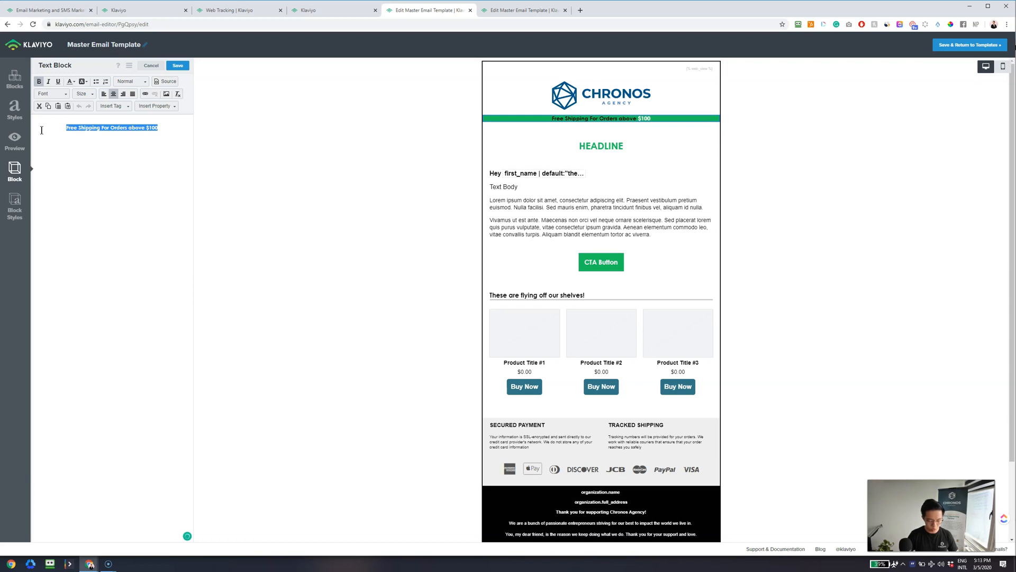
type("key o o")
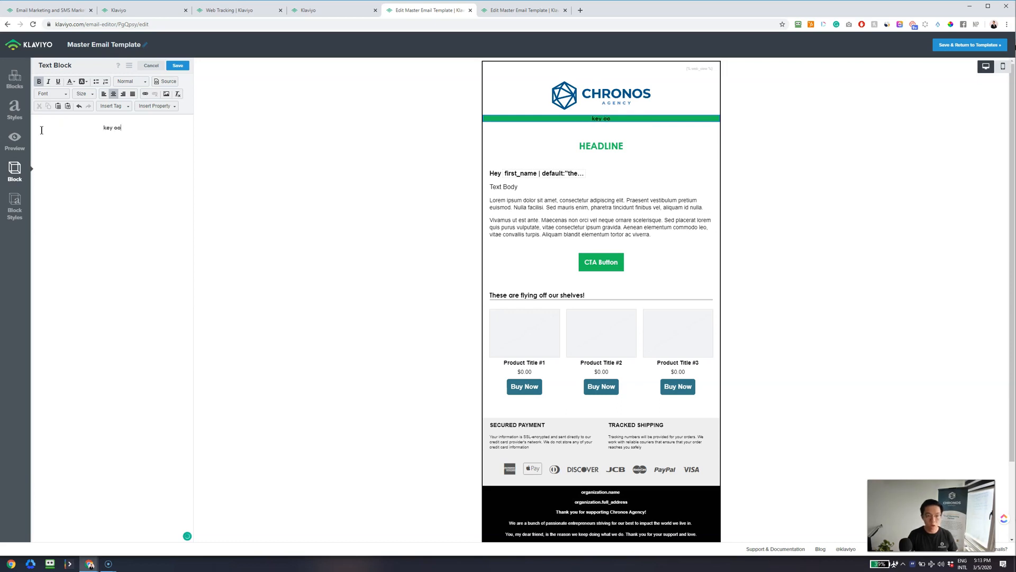
key("BackSpace")
type("ffer")
left_click(319, 167)
left_click(182, 65)
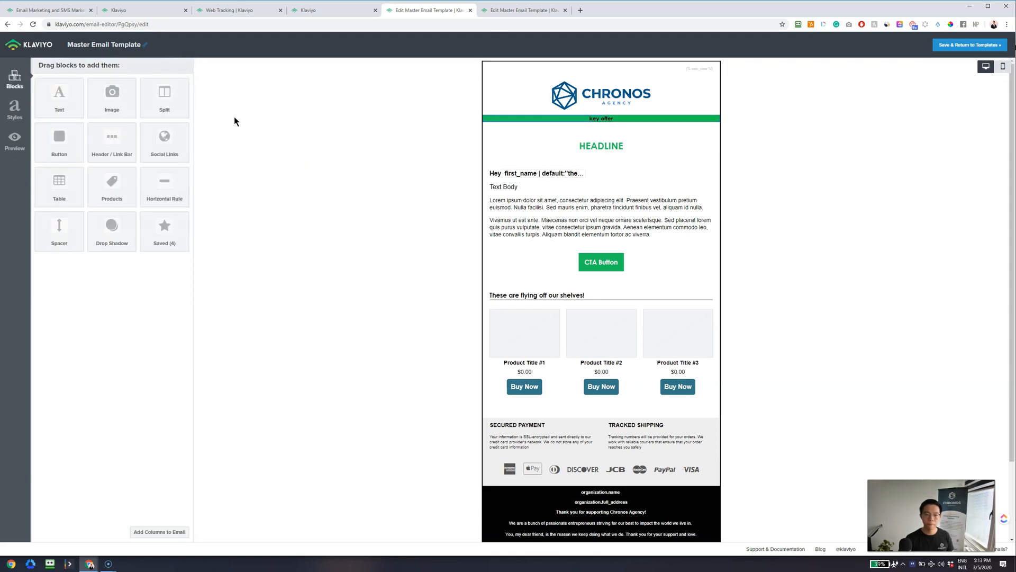
left_click(563, 124)
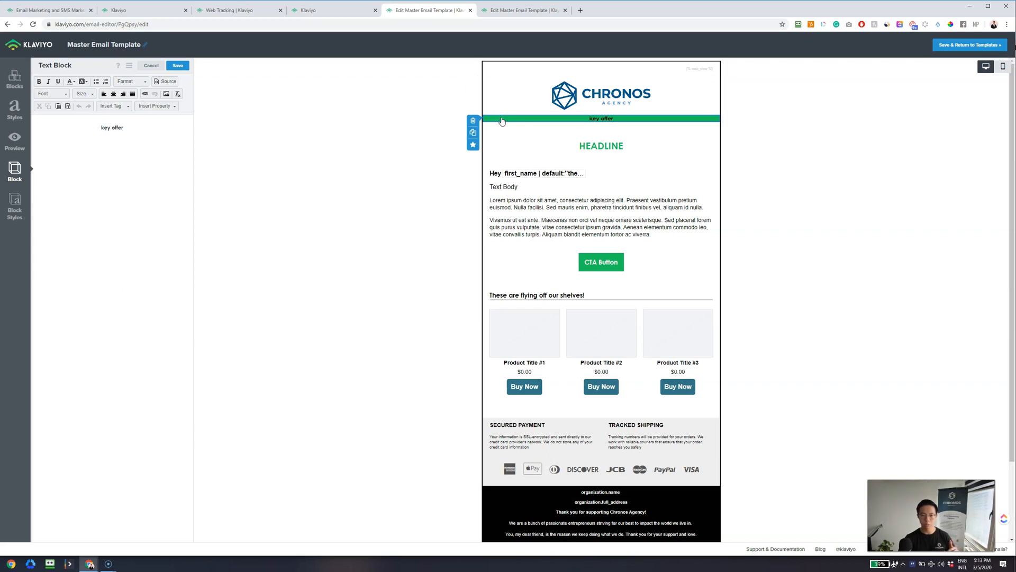
left_click(13, 214)
double_click(98, 229)
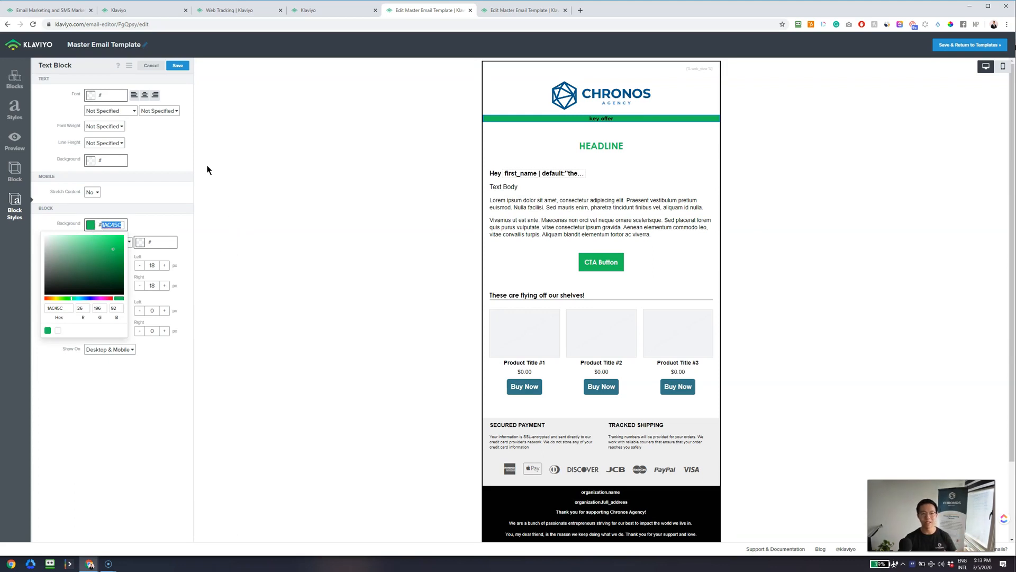
left_click(245, 150)
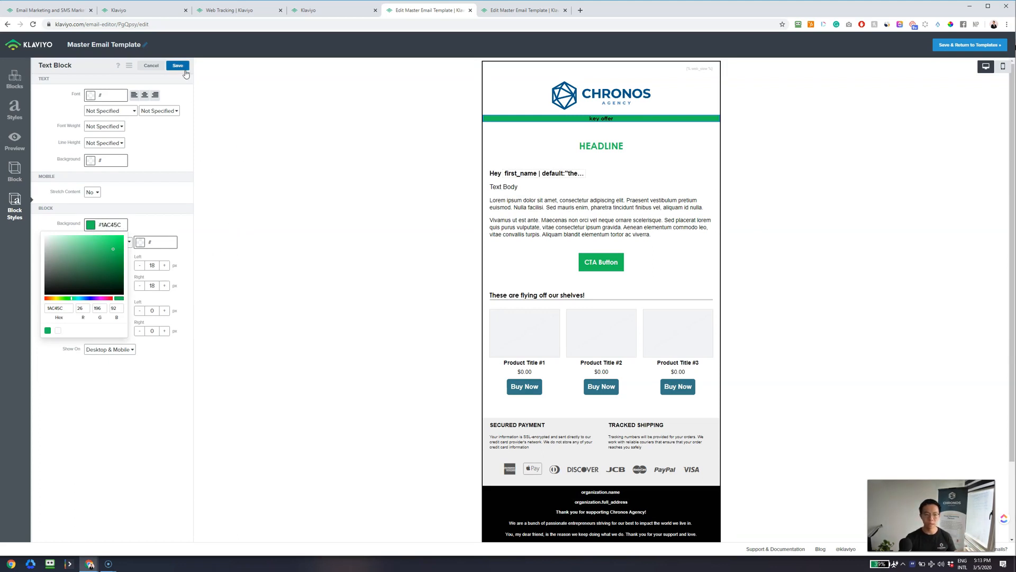
left_click(159, 189)
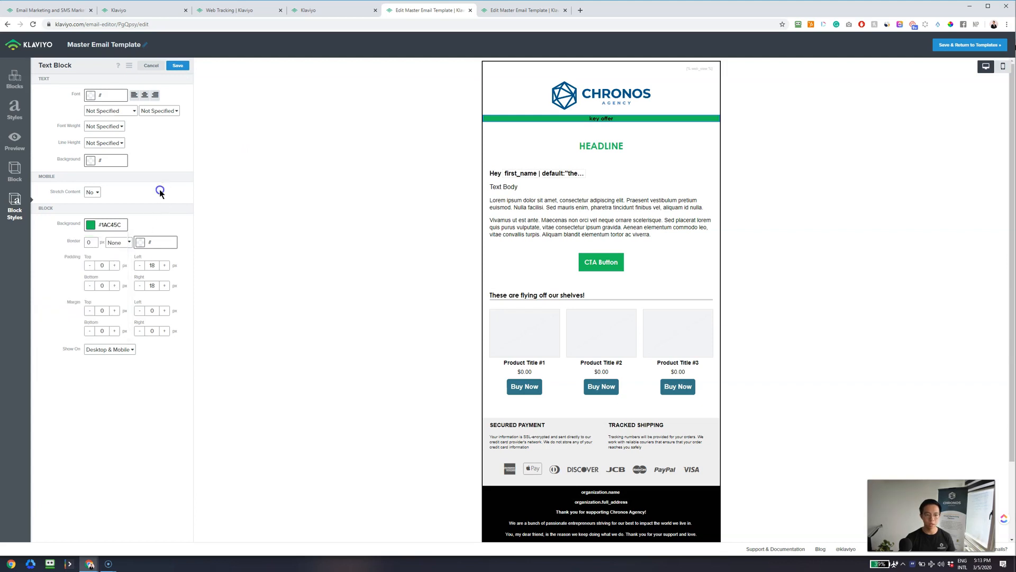
left_click(217, 261)
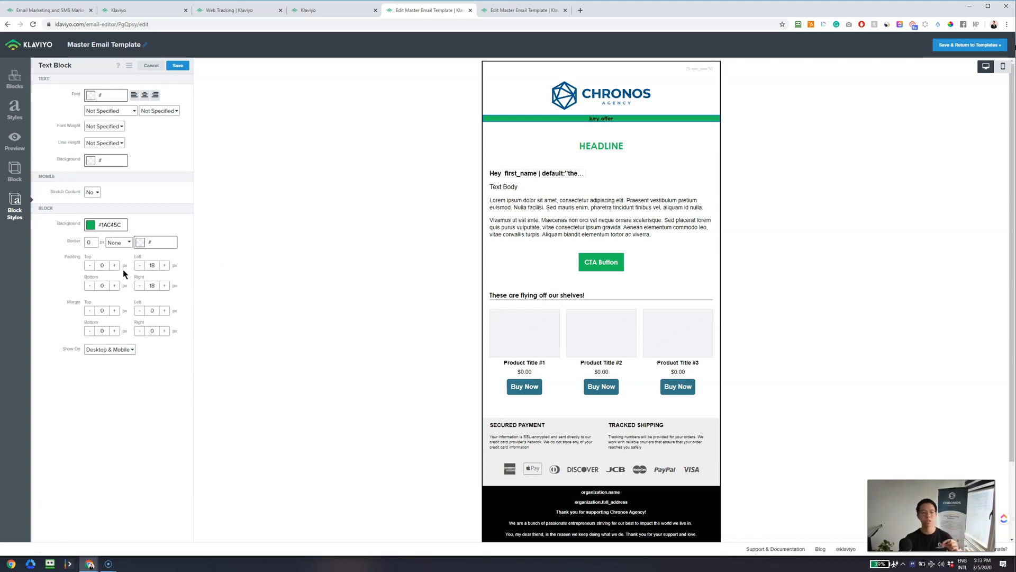
double_click(103, 266)
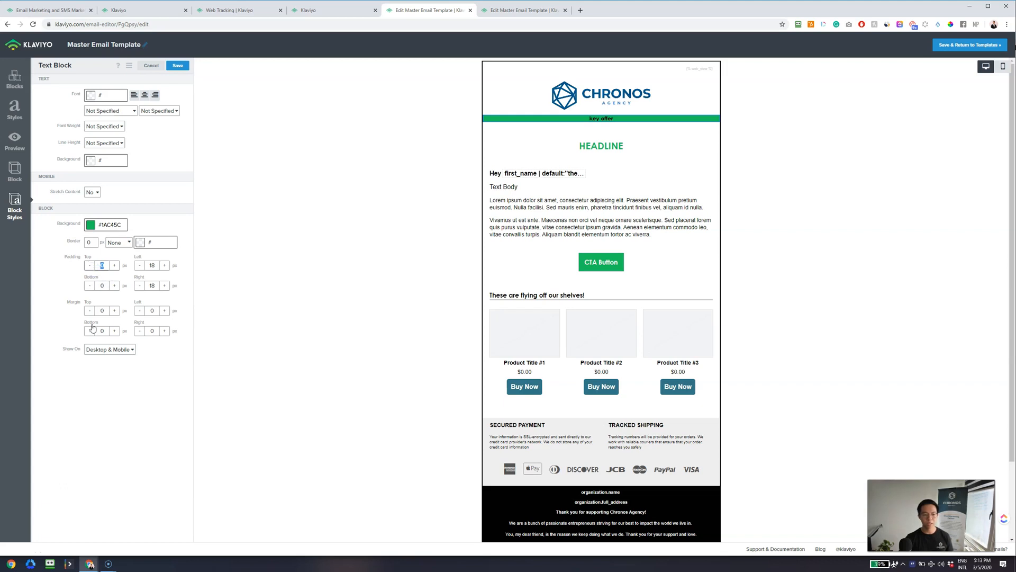
double_click(103, 311)
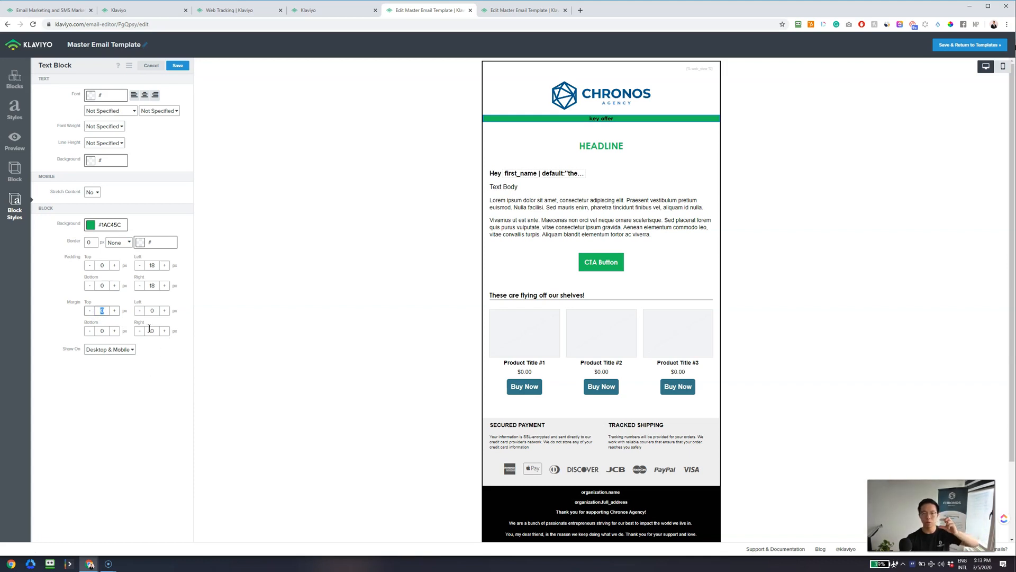
left_click(178, 67)
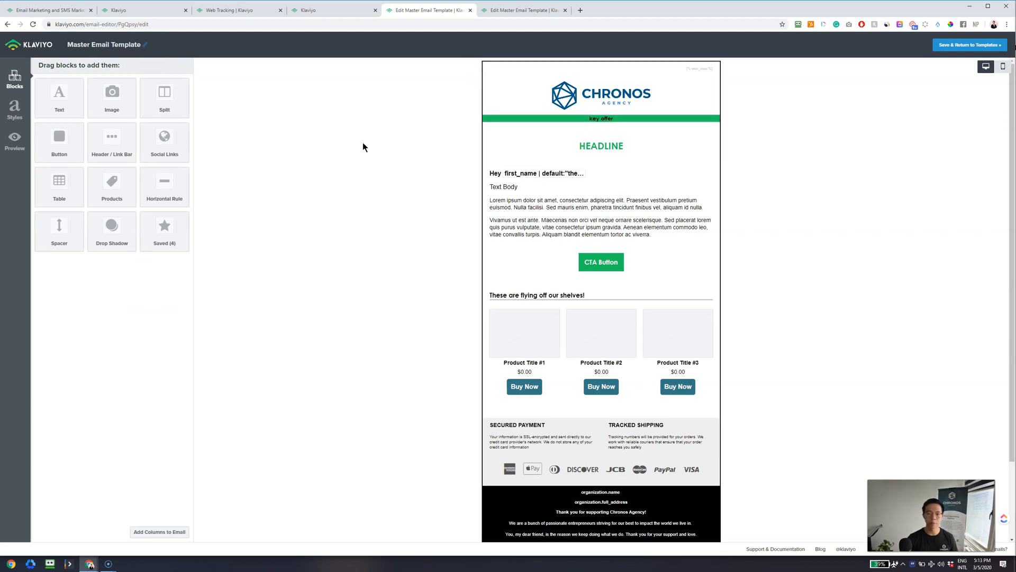
- Open the HEADLINE block and set the HEADLINE text to font size 26
left_click(568, 143)
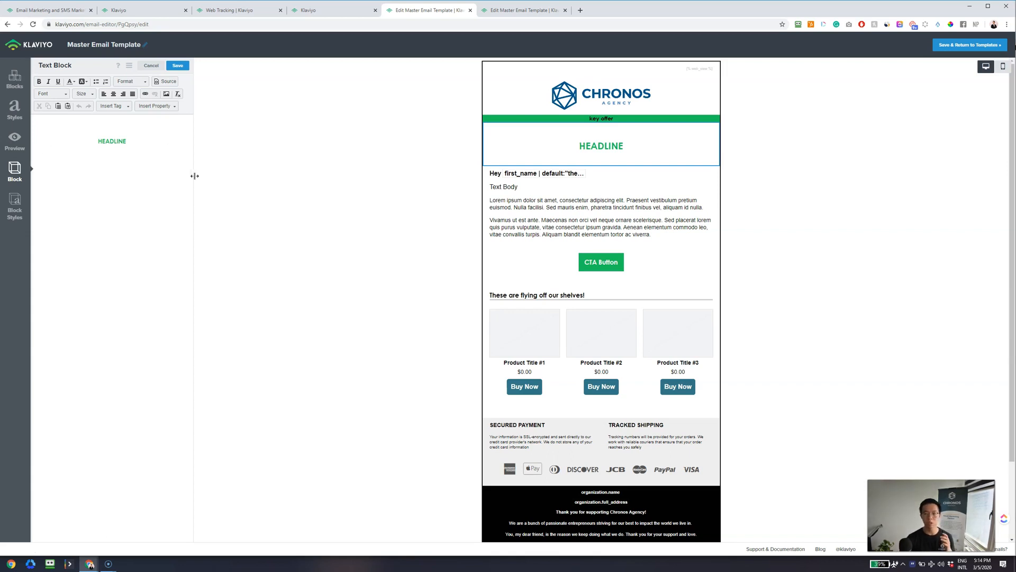
left_click_drag(146, 134, 81, 136)
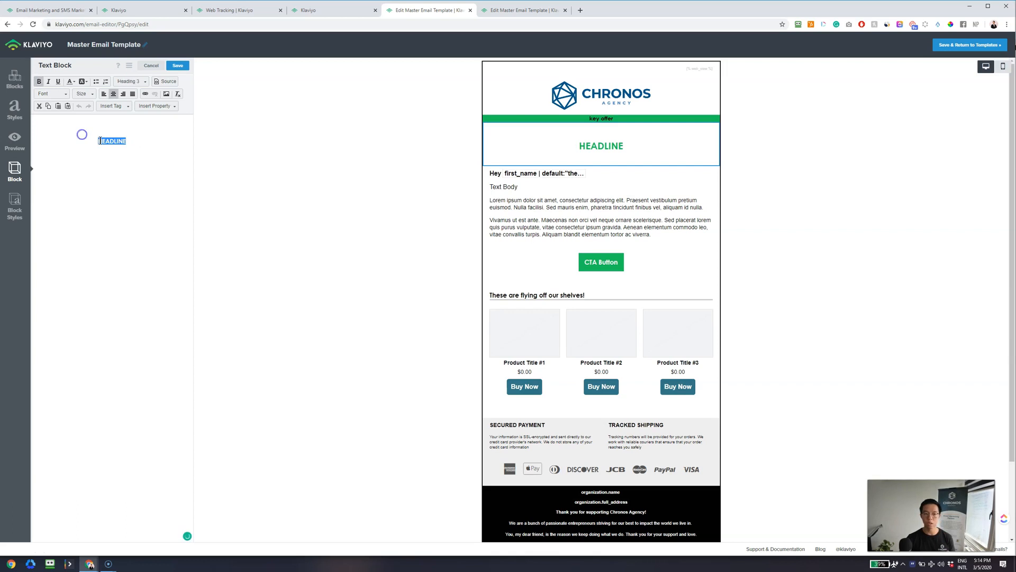
left_click(87, 92)
left_click(117, 127)
left_click_drag(117, 128, 115, 134)
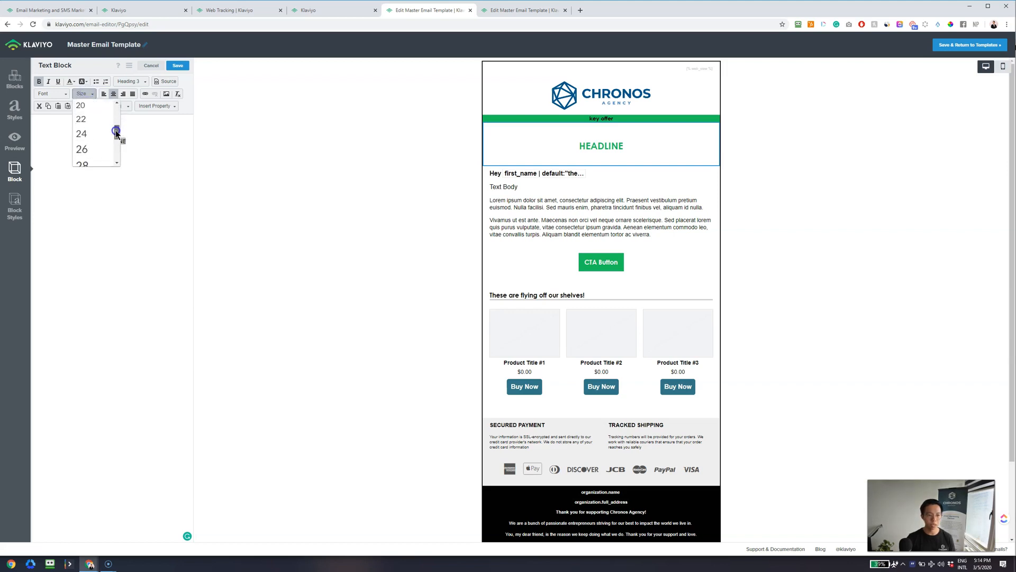
left_click(87, 133)
left_click(158, 154)
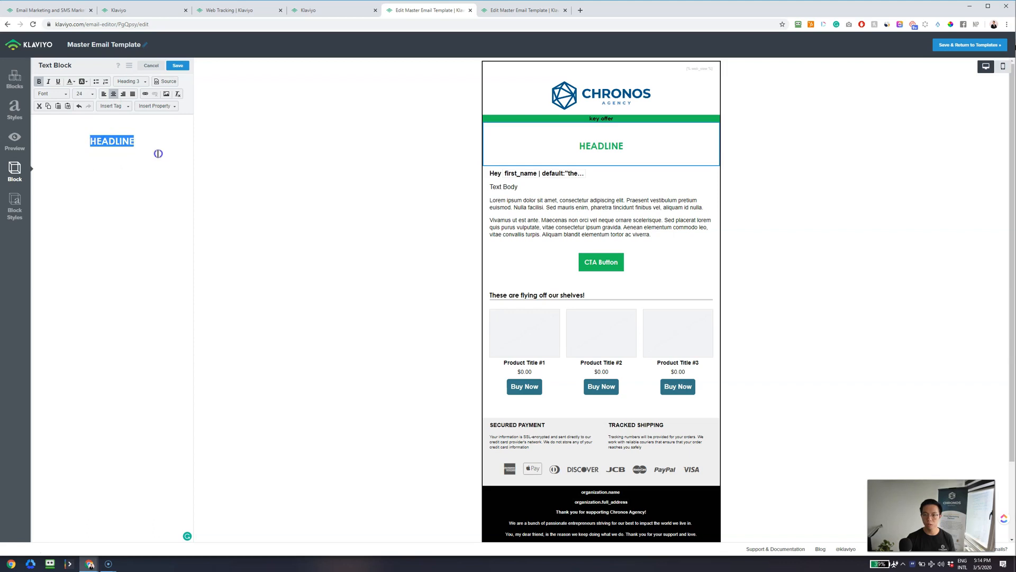
left_click(89, 93)
left_click_drag(118, 131, 118, 136)
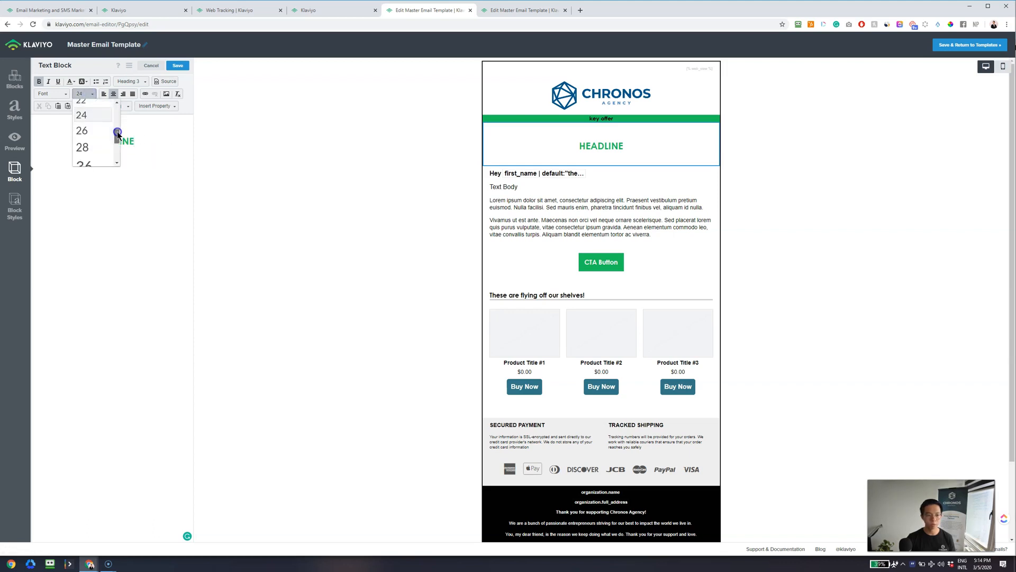
left_click(100, 130)
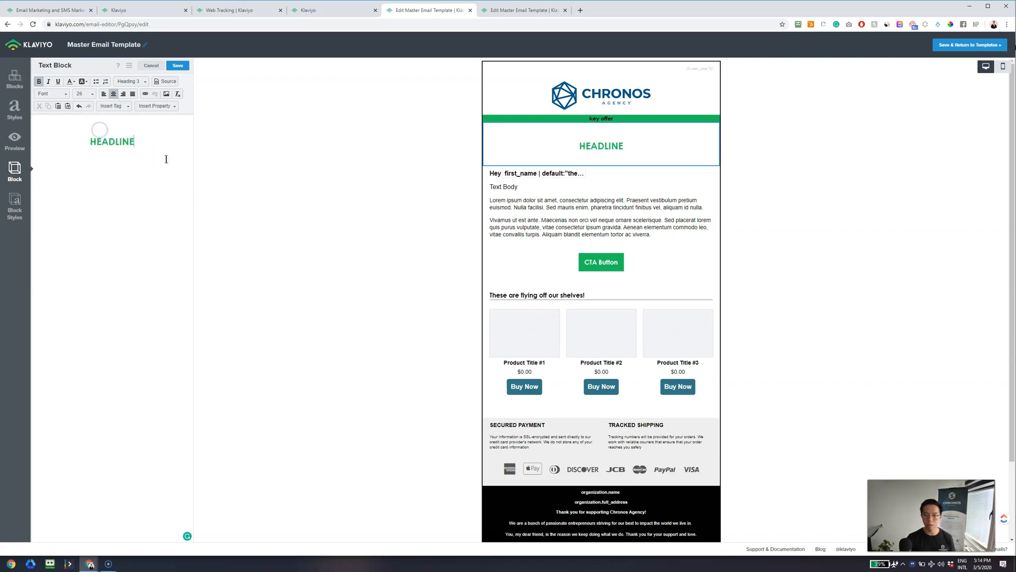
double_click(140, 140)
left_click(83, 92)
left_click(86, 139)
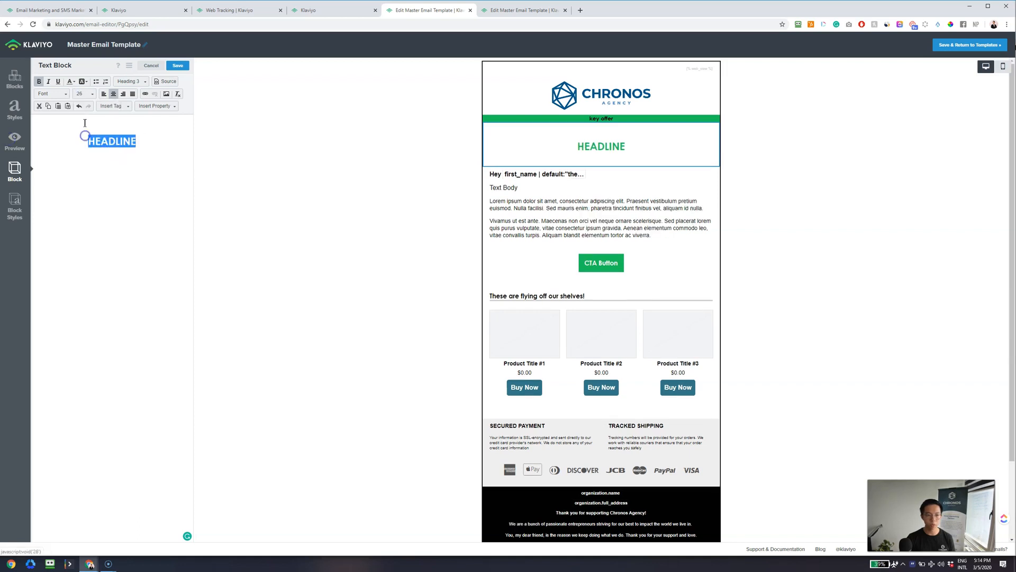
left_click(87, 92)
left_click(85, 95)
left_click(162, 155)
left_click(139, 142)
- Change the headline font to Helvetica and save the headline block
left_click_drag(139, 141, 72, 138)
left_click(58, 94)
scroll(90, 123, "down", 2)
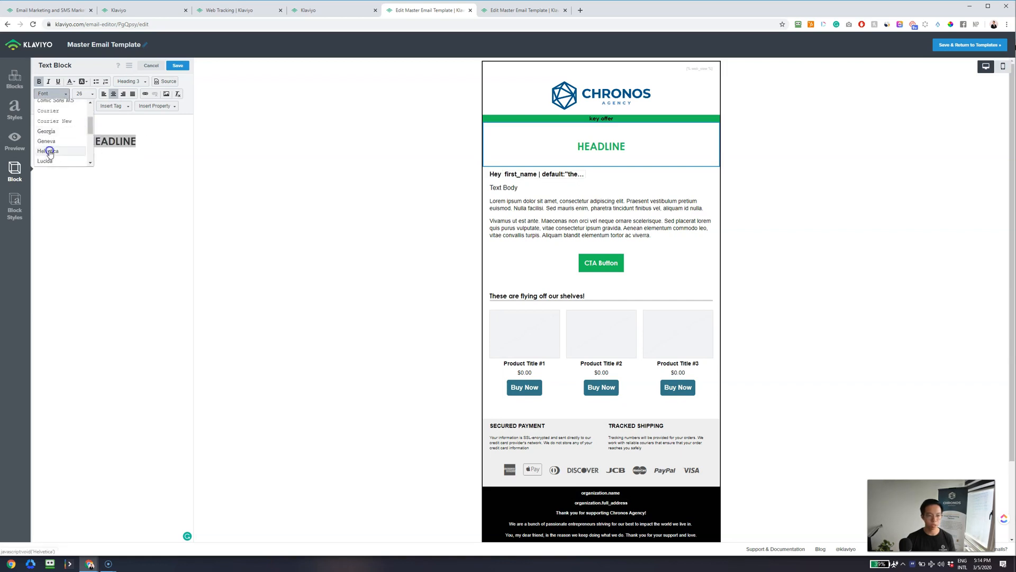
left_click(50, 151)
left_click_drag(139, 142, 63, 146)
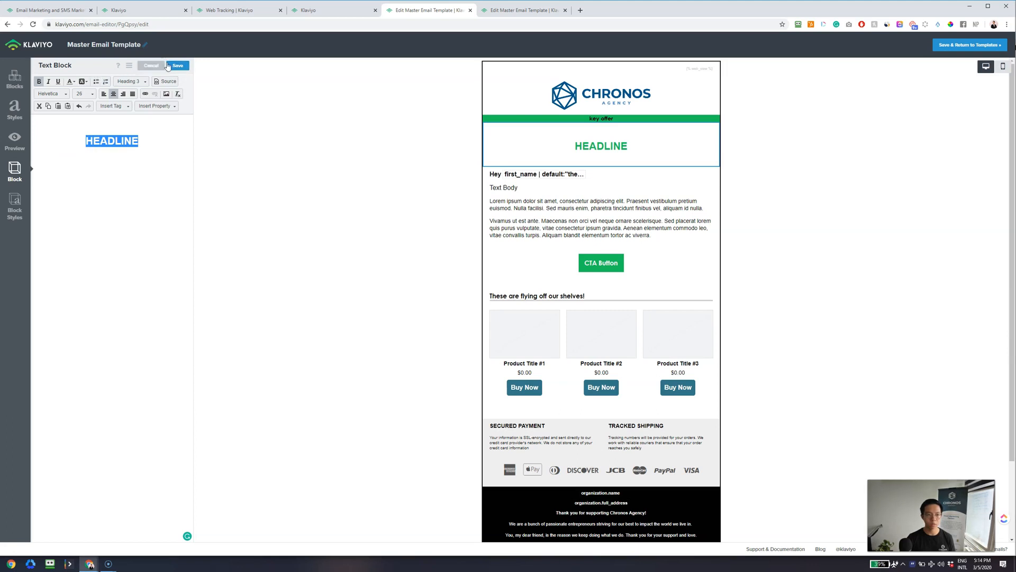
left_click(173, 66)
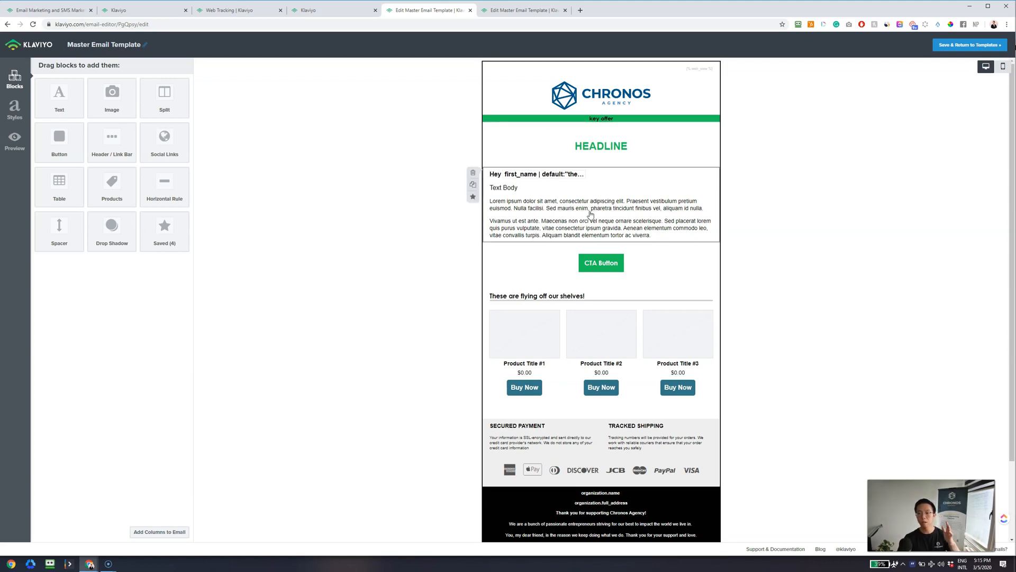
- Select all the greeting and body text, apply Remove Format, and save the block
left_click(583, 200)
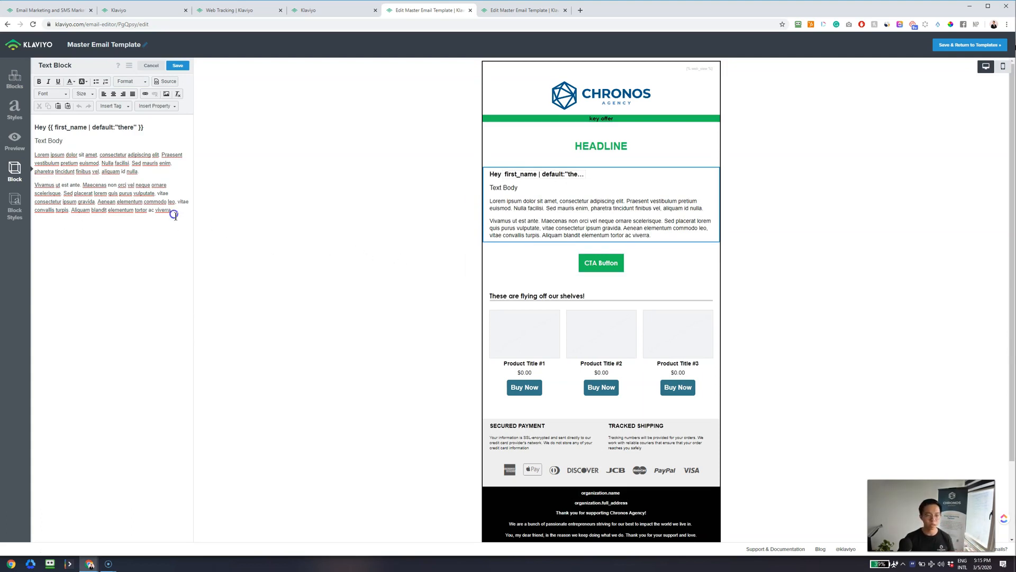
left_click_drag(174, 213, 33, 126)
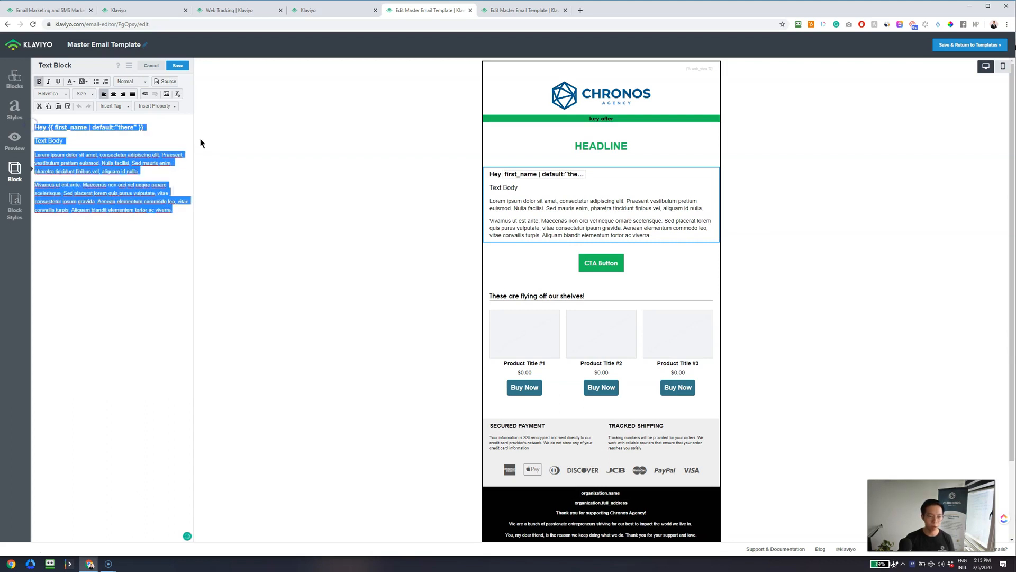
left_click(178, 94)
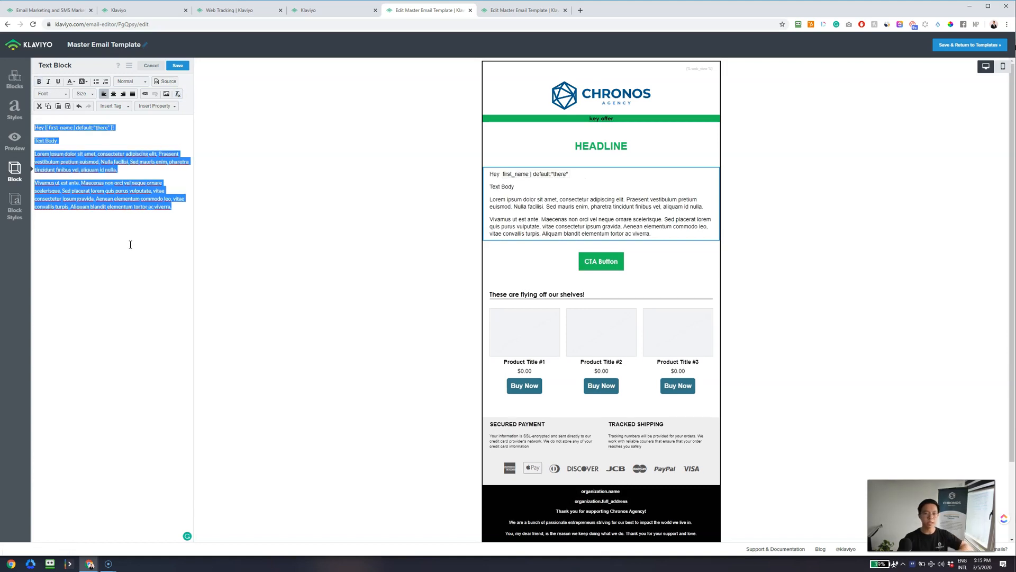
left_click(172, 220)
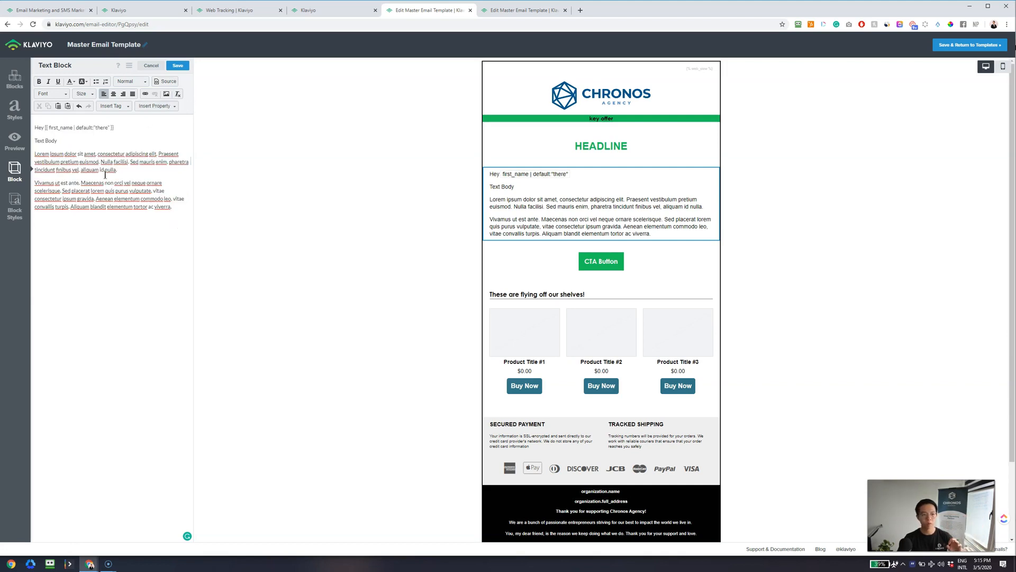
left_click(178, 66)
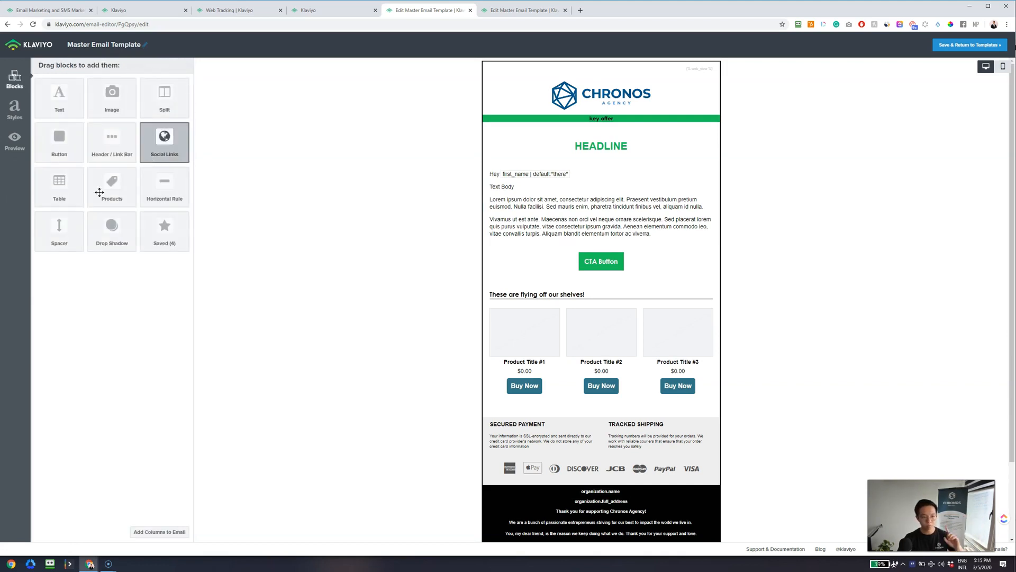
- Add a Text block above the greeting, then delete it again
left_click_drag(62, 100, 617, 175)
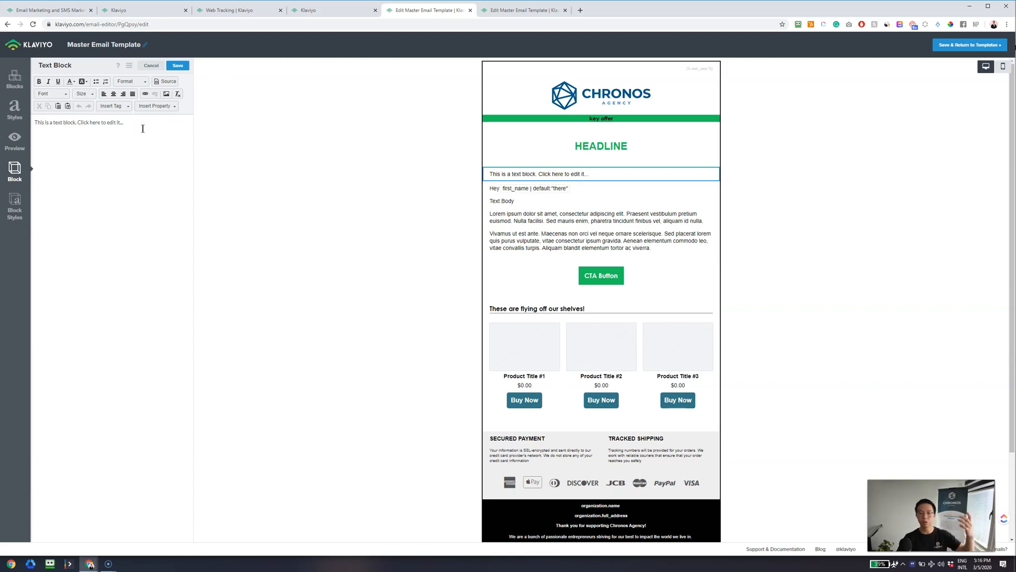
left_click_drag(36, 123, 124, 133)
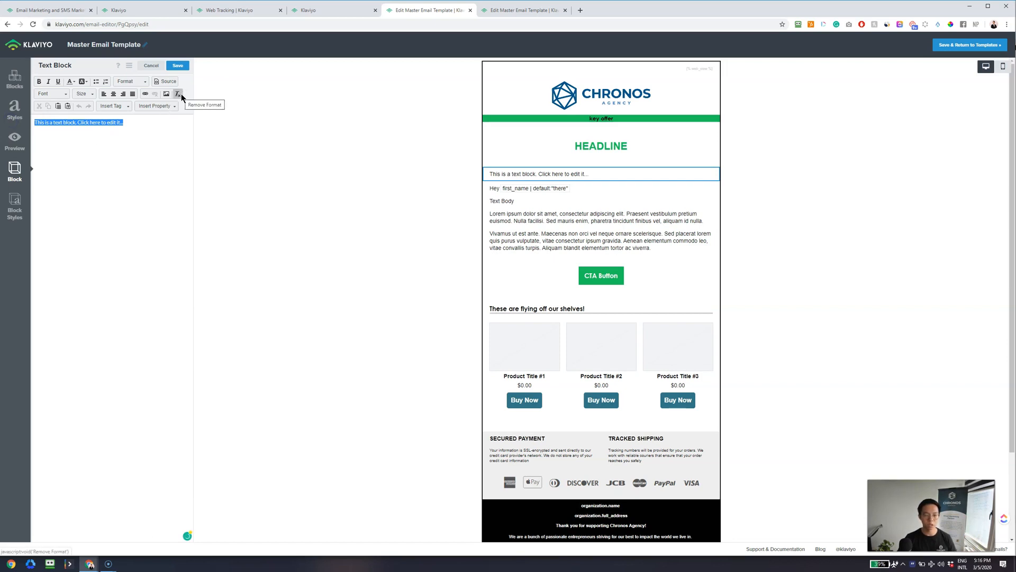
left_click(376, 261)
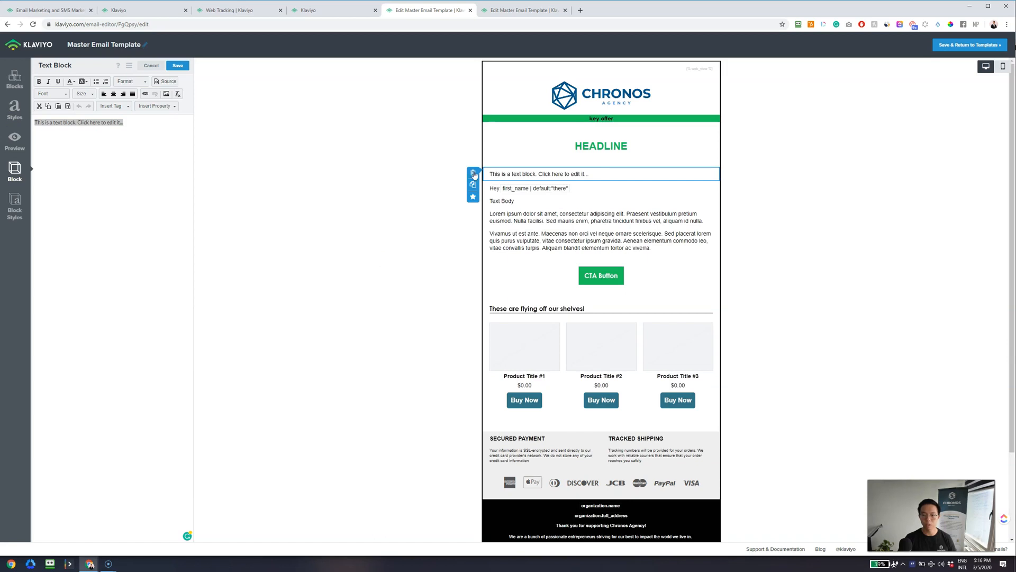
left_click(474, 172)
left_click(611, 142)
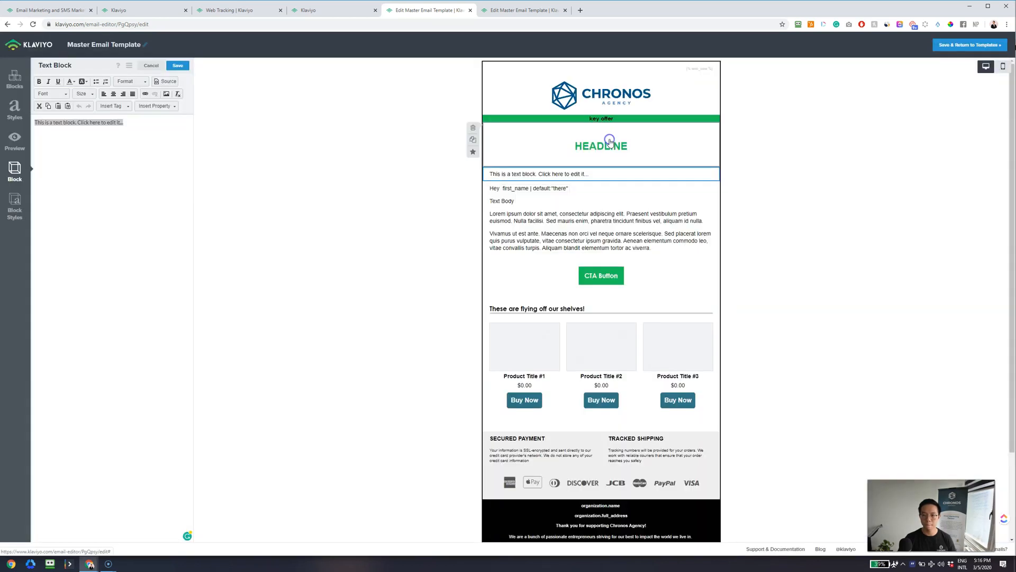
- Reopen the greeting and body text block for editing at the greeting line
left_click(571, 203)
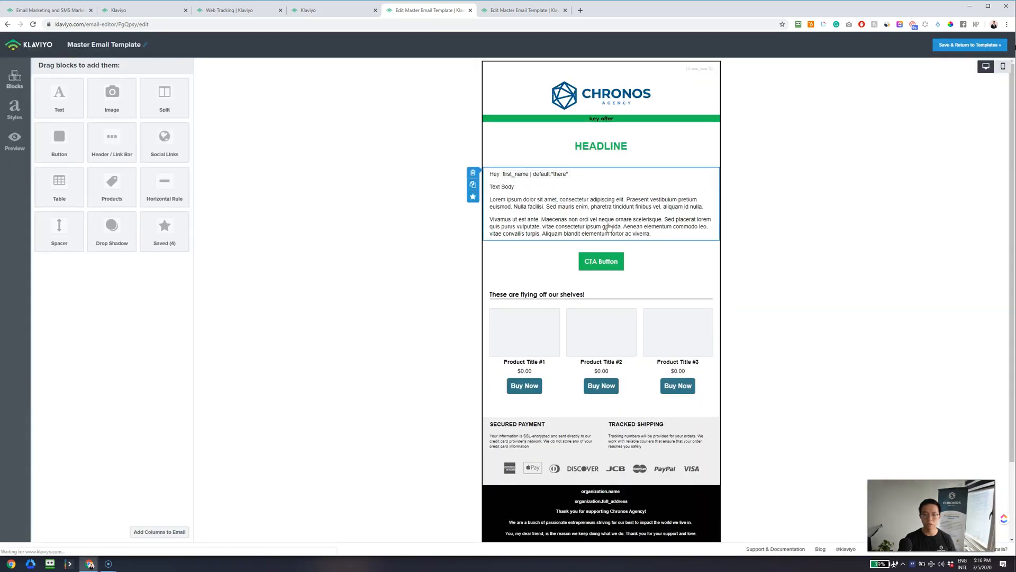
left_click_drag(122, 127, 33, 127)
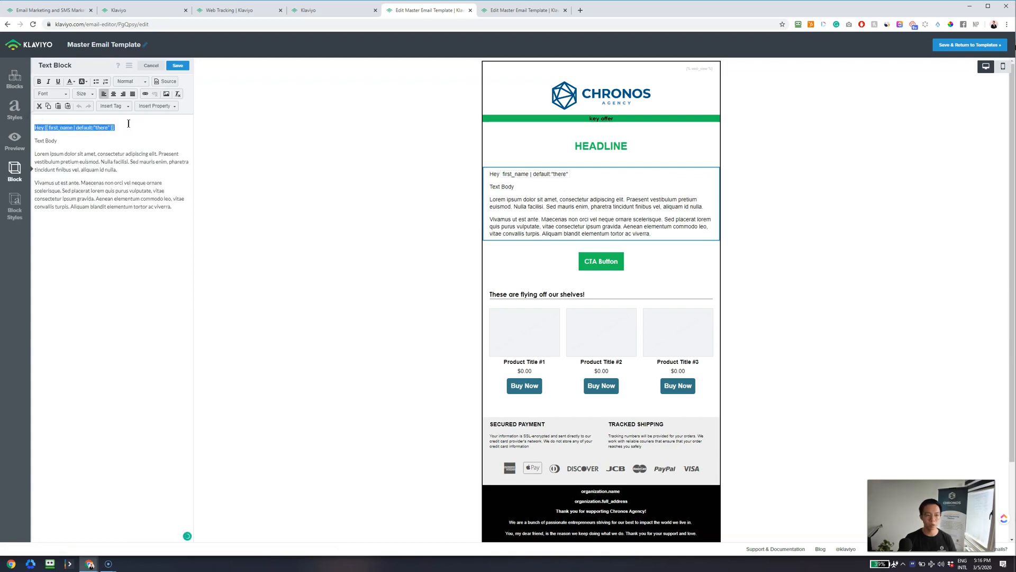
left_click_drag(120, 127, 29, 130)
left_click(35, 127)
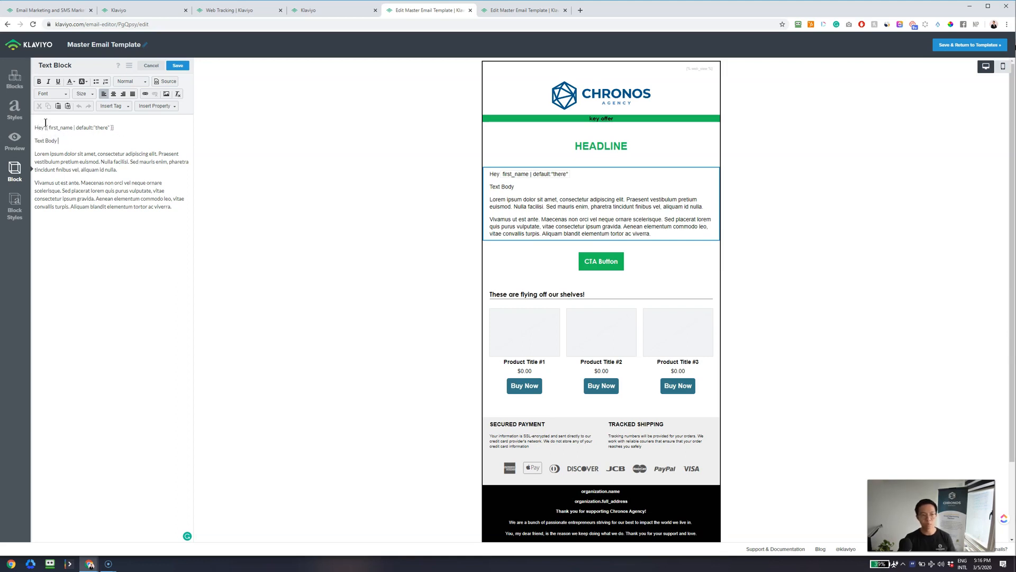
- Bold the greeting line Hey {{ first_name | default:"there" }}, leaving the body plain
left_click_drag(45, 128, 117, 134)
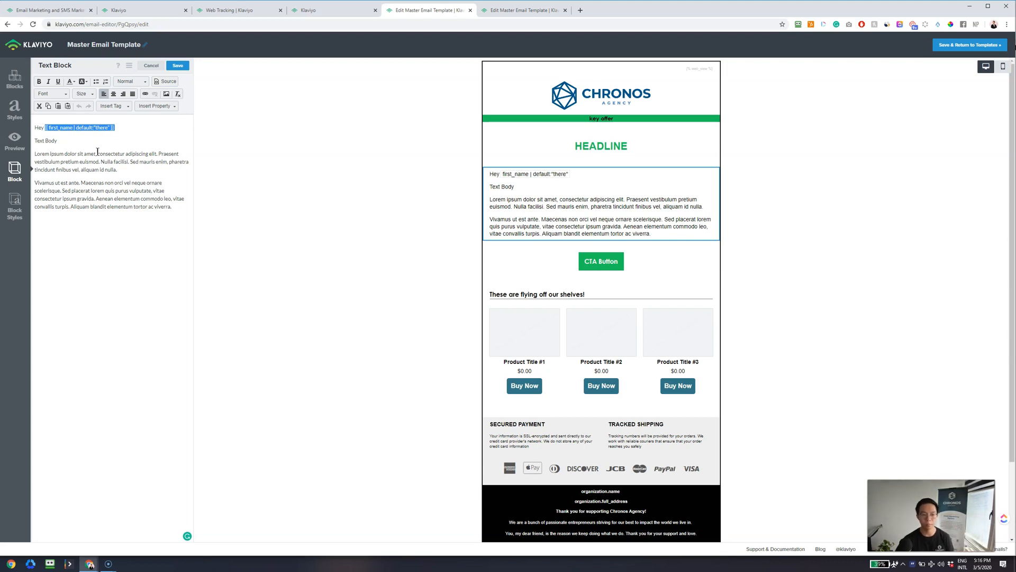
left_click(63, 143)
left_click_drag(34, 127, 111, 129)
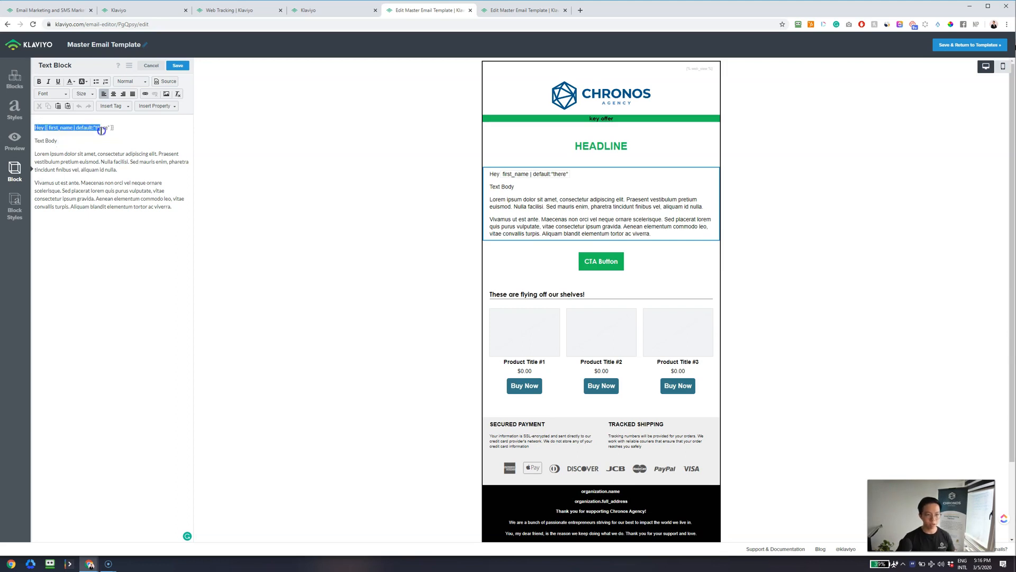
left_click(39, 82)
left_click(40, 140)
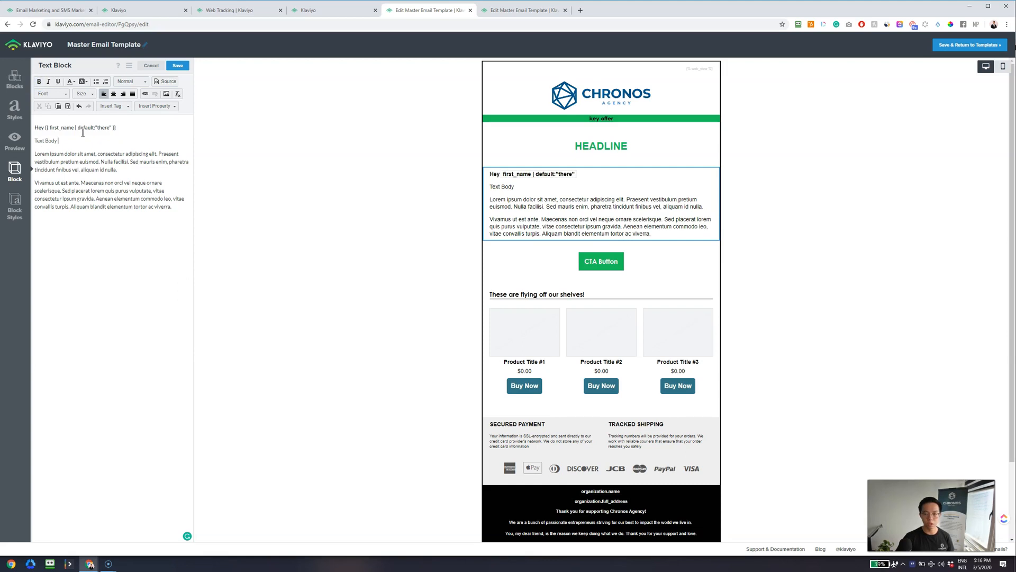
mouse_move(34, 141)
left_mouse_down()
mouse_move(159, 209)
mouse_move(182, 211)
mouse_move(79, 154)
mouse_move(33, 147)
left_mouse_up()
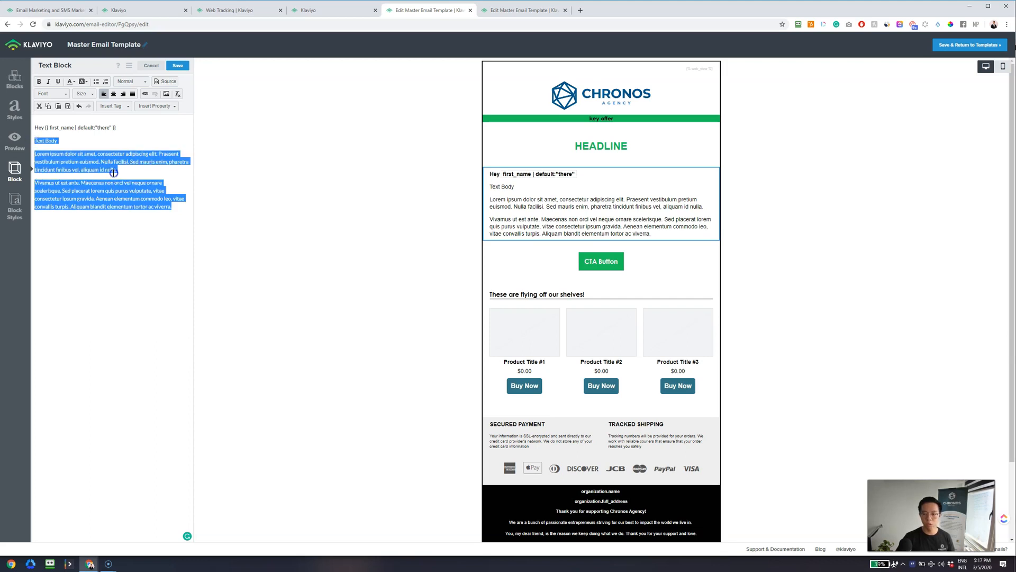
- Select all the greeting and body text, set size 16, and save the block
left_click(160, 188)
left_click_drag(173, 206, 36, 124)
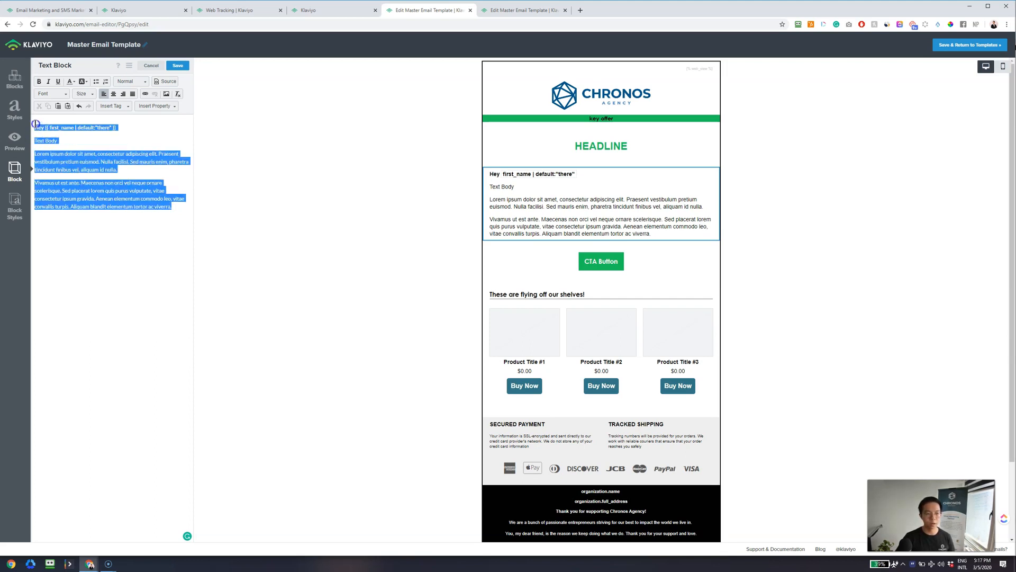
left_click(84, 94)
left_click_drag(115, 109, 114, 122)
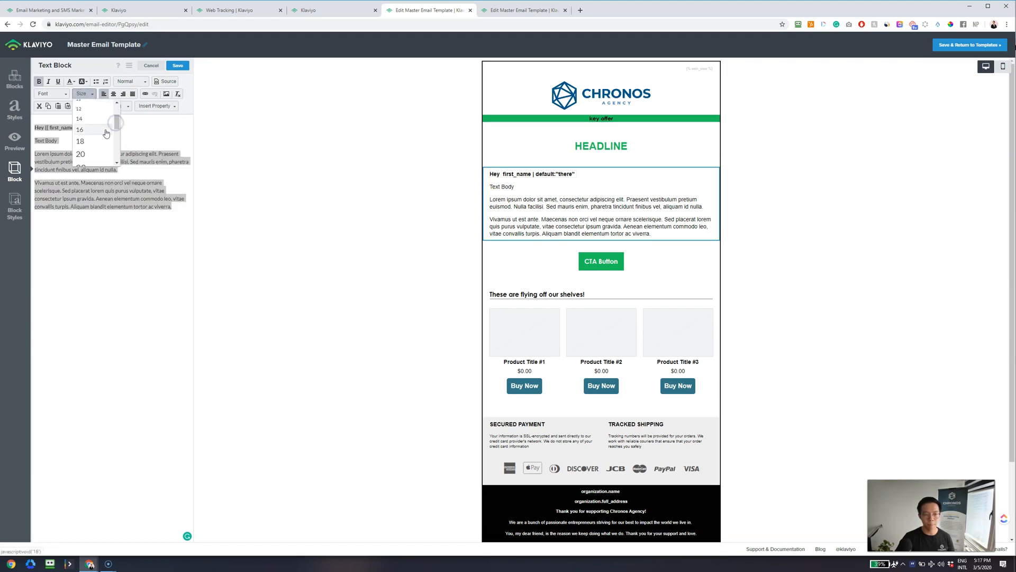
left_click(103, 130)
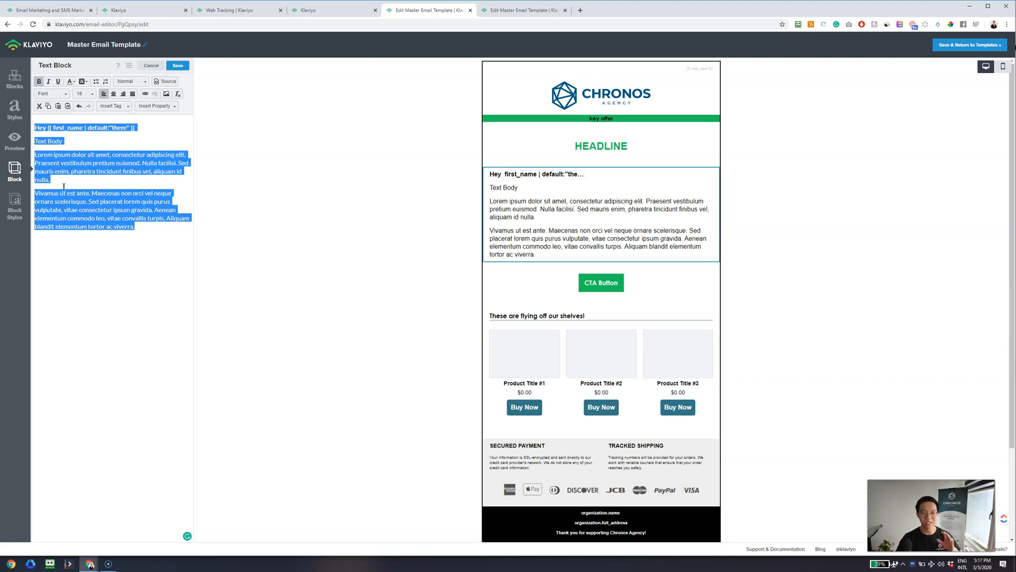
left_click(96, 185)
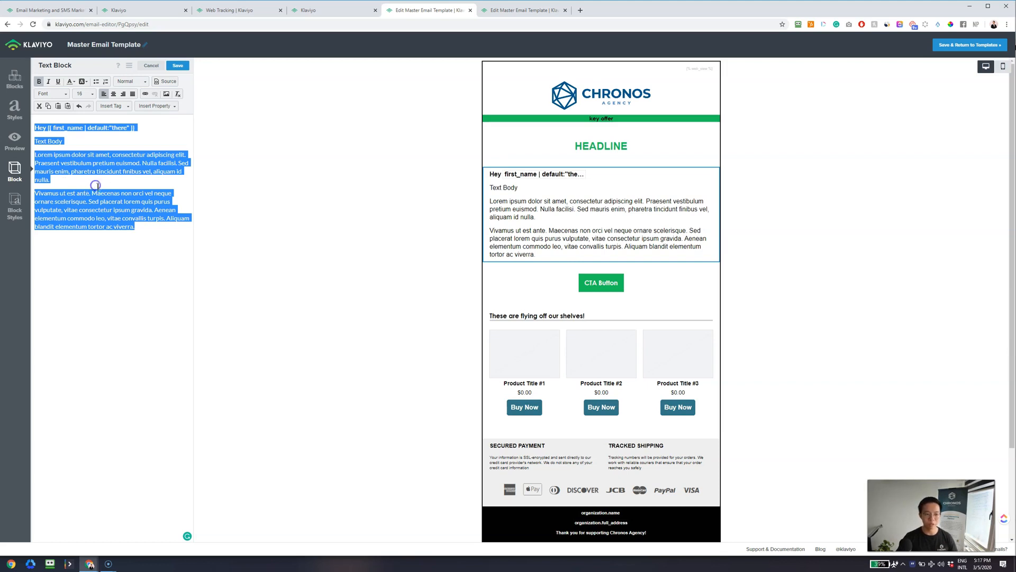
left_click(159, 272)
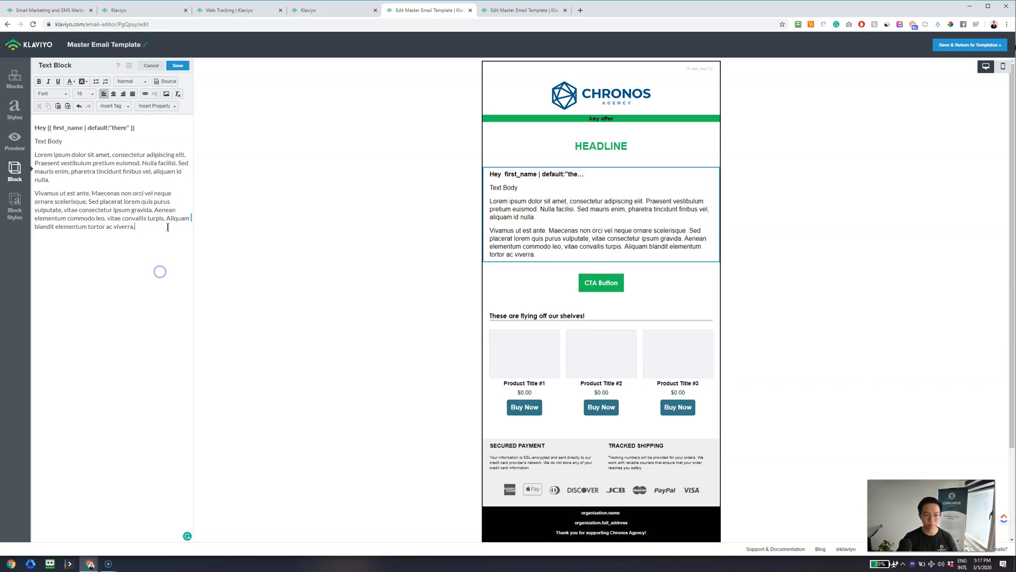
left_click(177, 66)
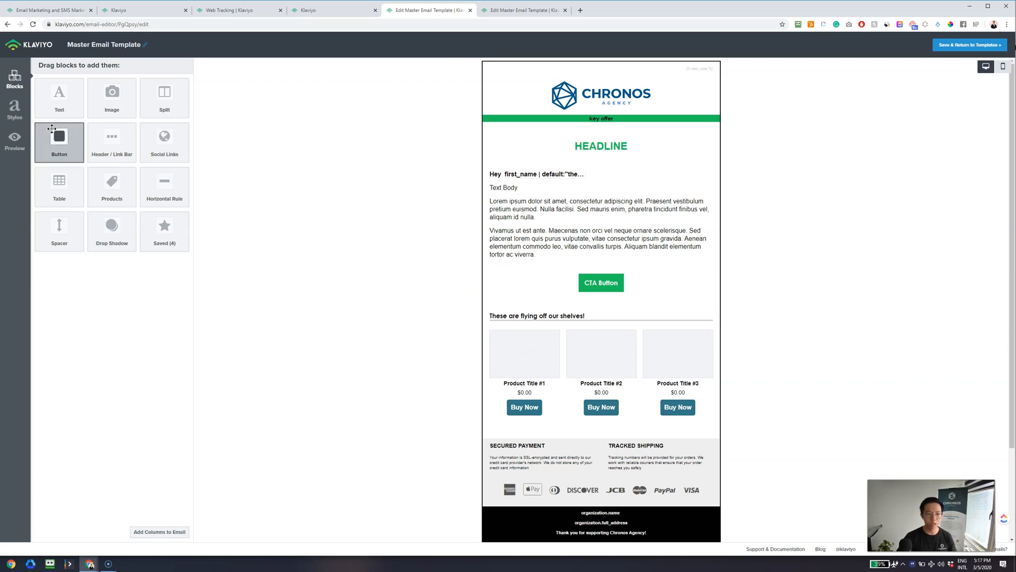
- Insert a Make Your Purchase button above the CTA Button and show its Block Styles
left_click_drag(57, 145, 604, 272)
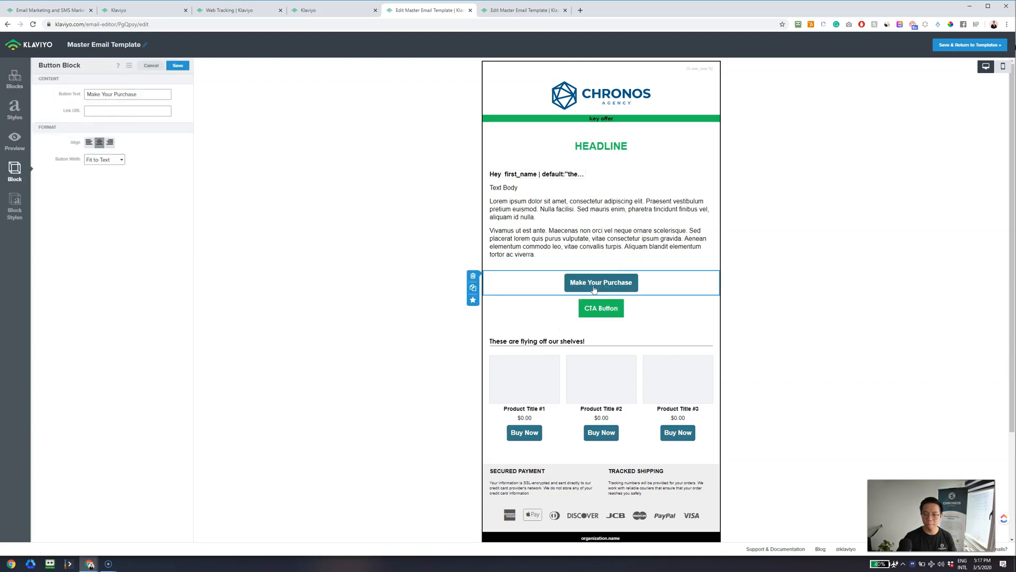
left_click_drag(137, 94, 87, 92)
left_click(159, 184)
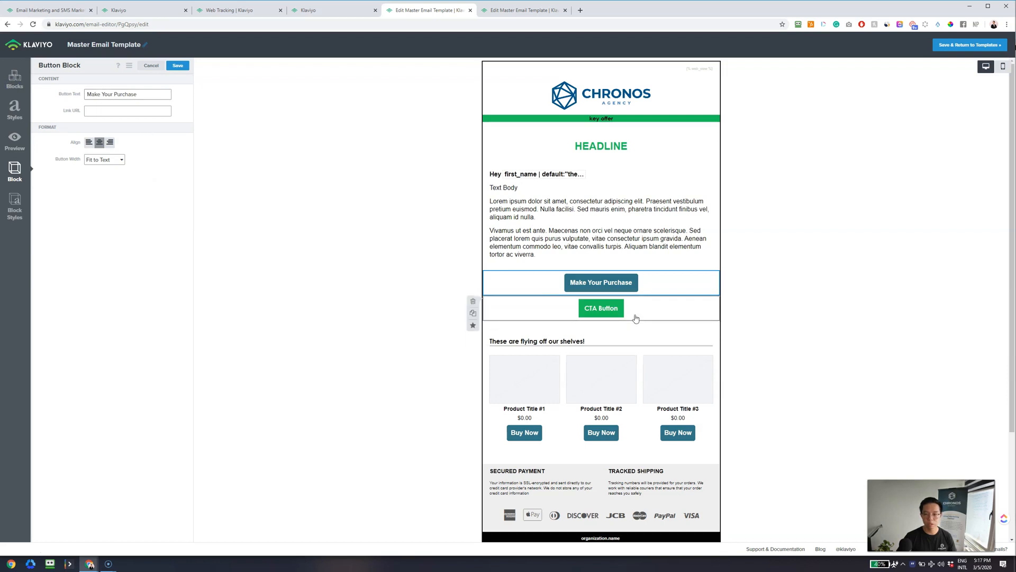
left_click(665, 317)
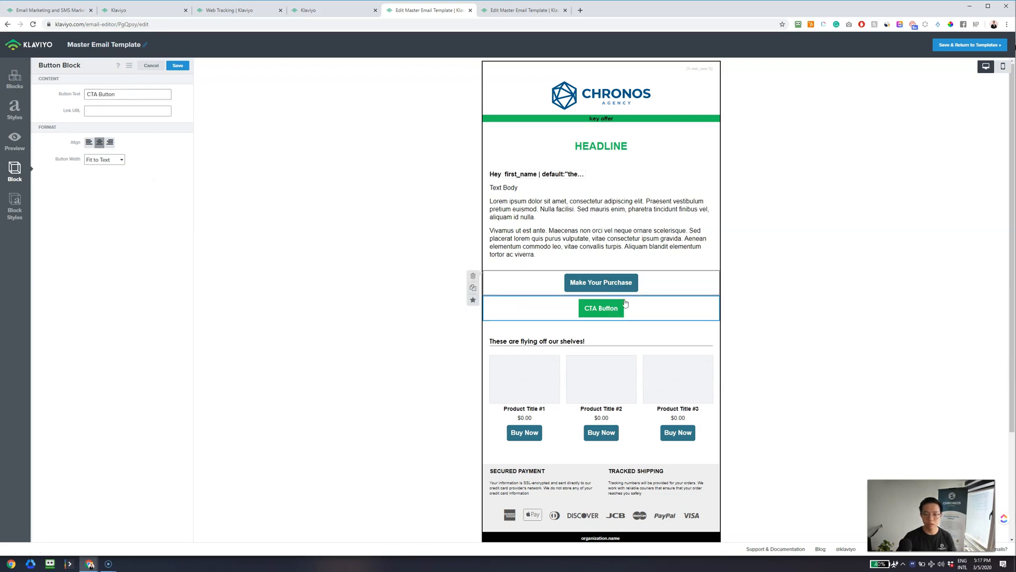
left_click(590, 283)
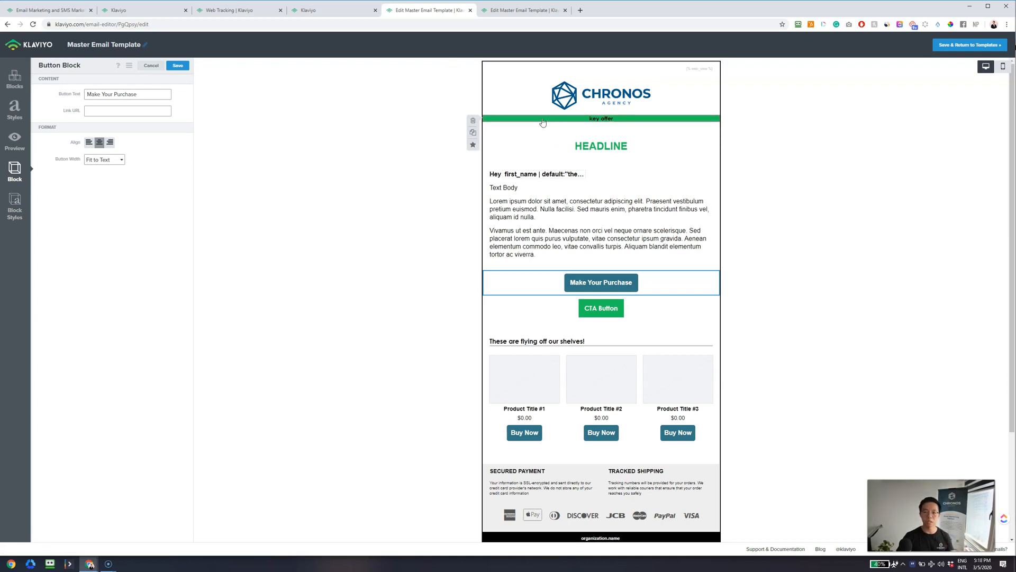
left_click(14, 207)
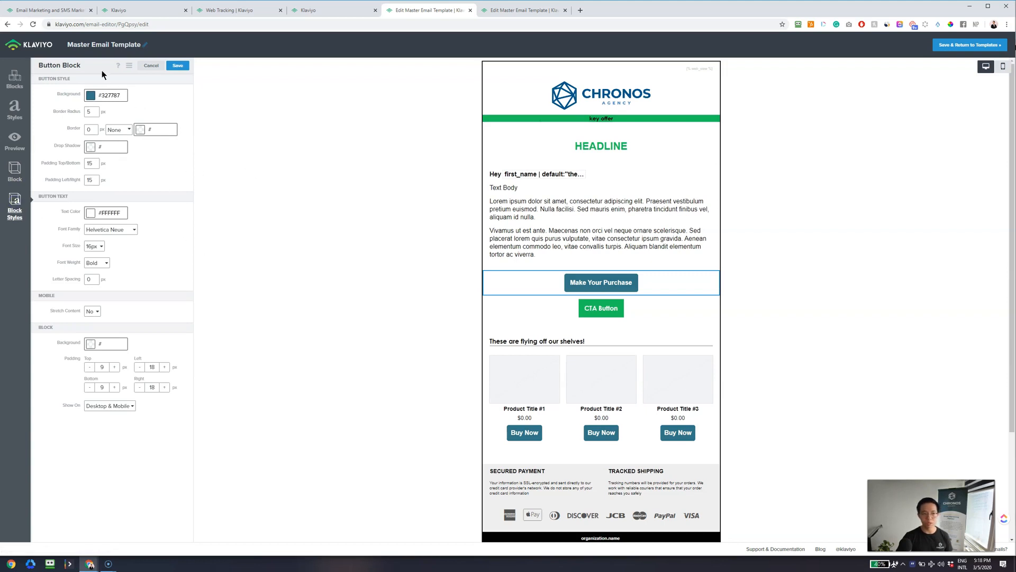
- Give the button a green #1AC45C background and 100 px border radius, then save
double_click(123, 97)
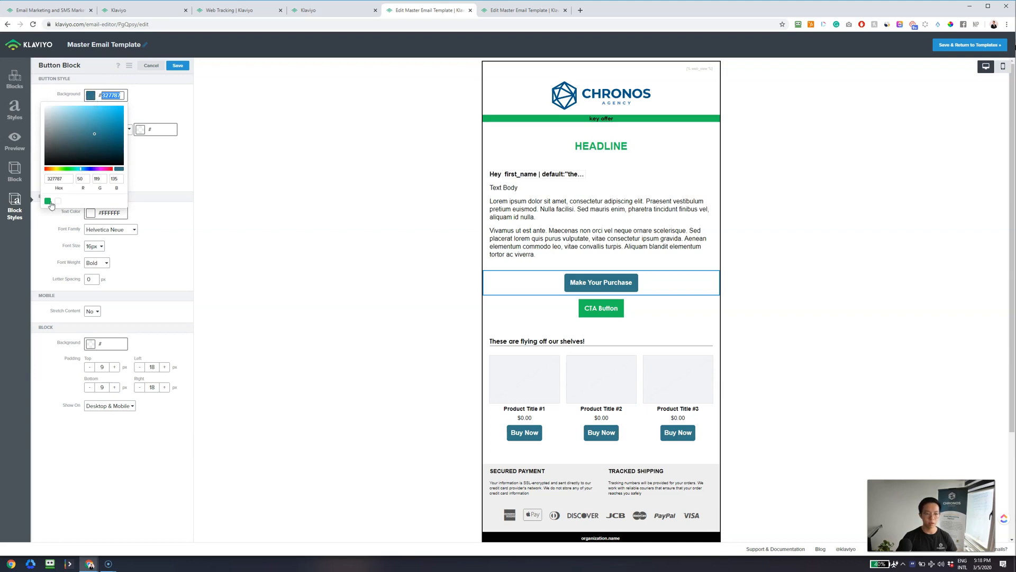
left_click(50, 202)
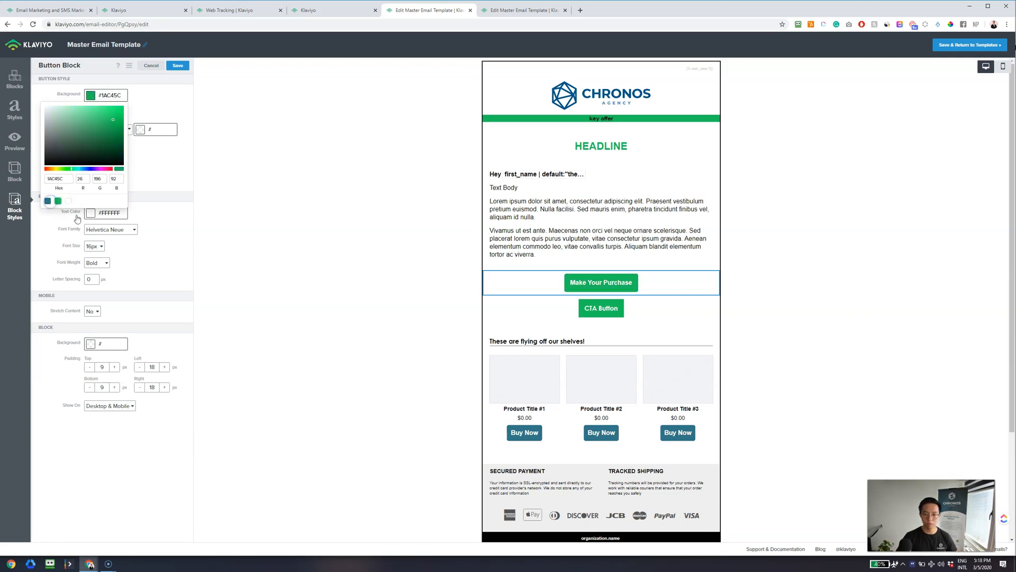
left_click(151, 186)
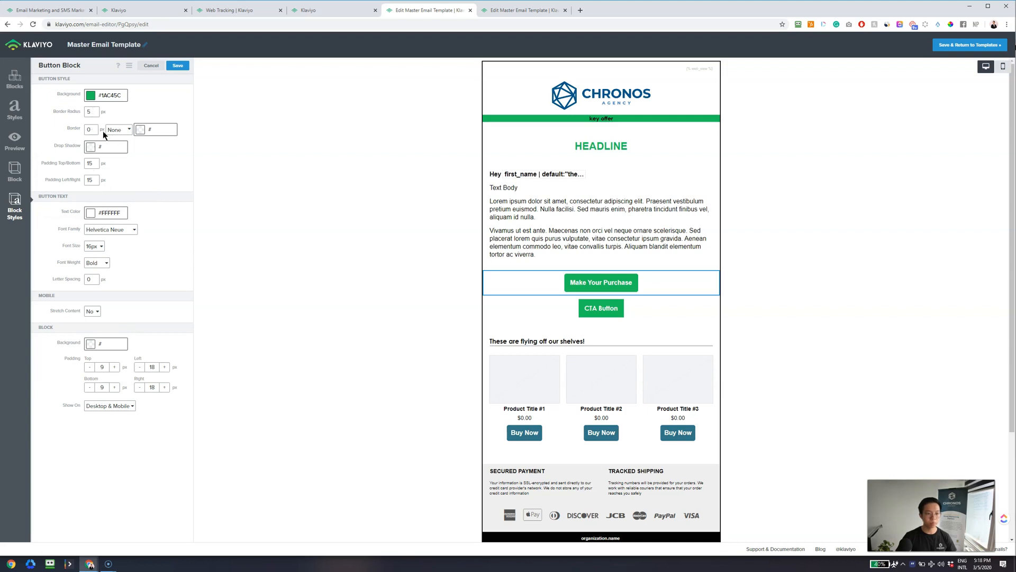
double_click(93, 108)
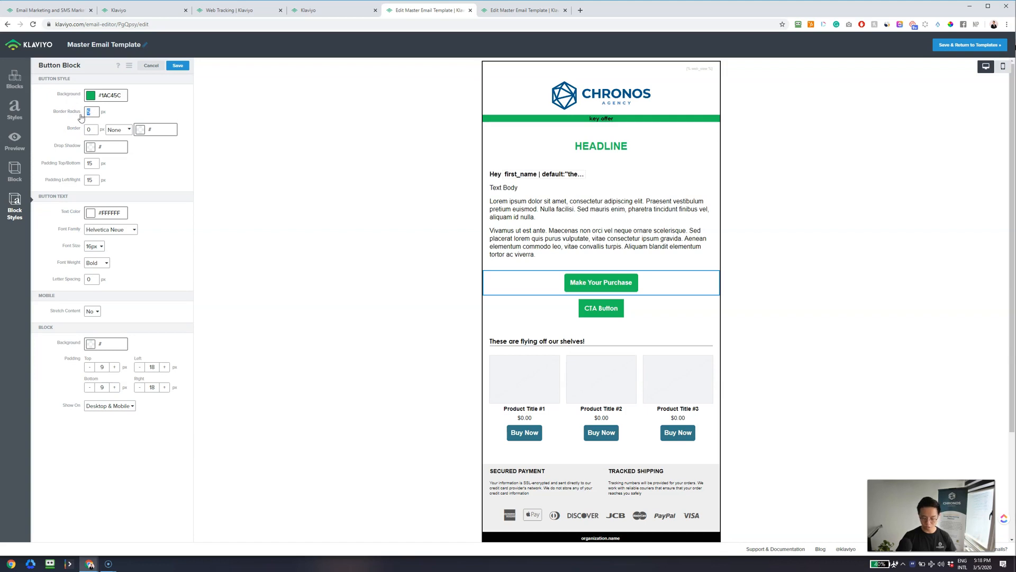
type("0")
left_click(167, 106)
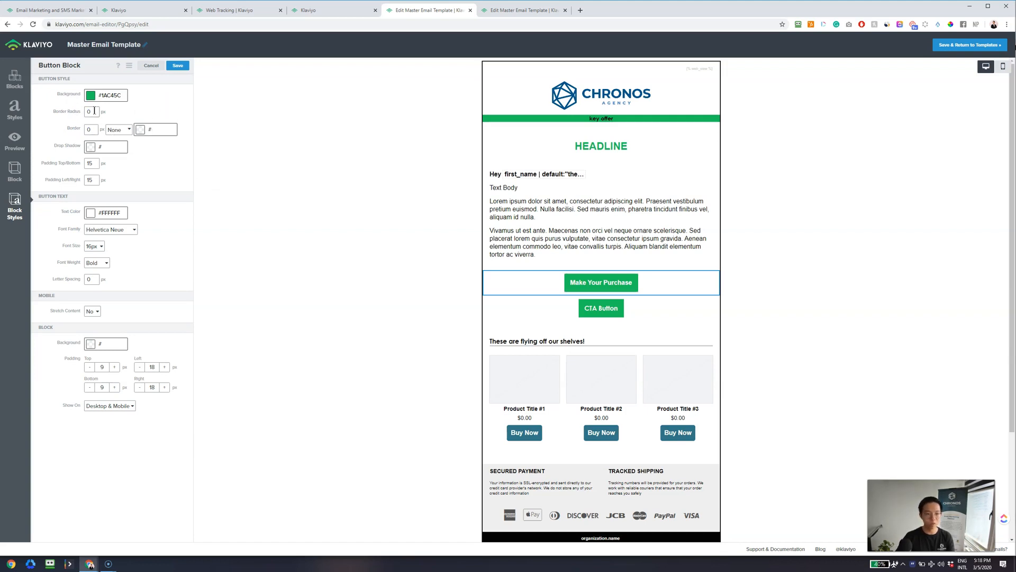
type("10")
left_click_drag(82, 111, 103, 115)
type("100")
left_click(146, 166)
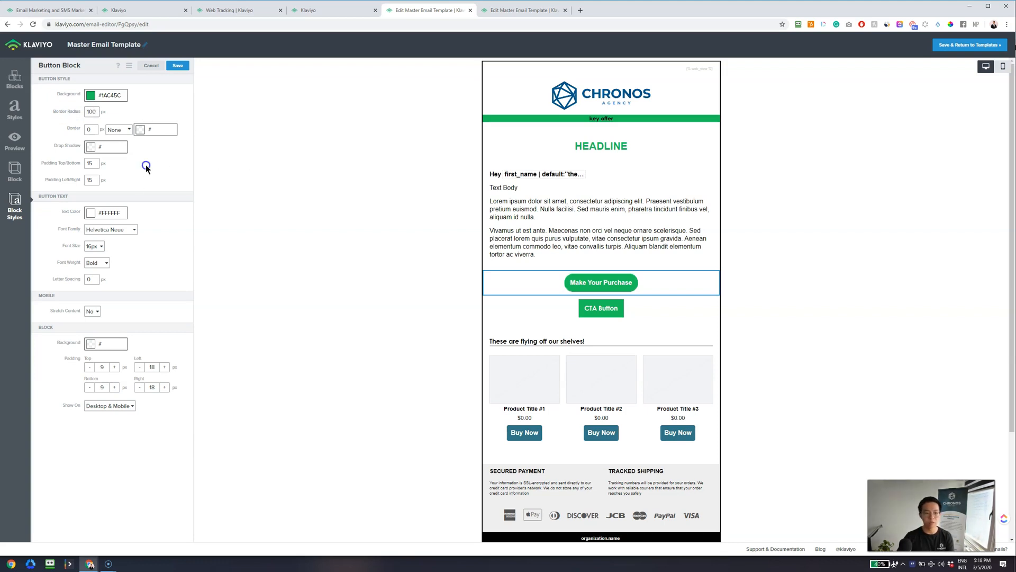
left_click(177, 66)
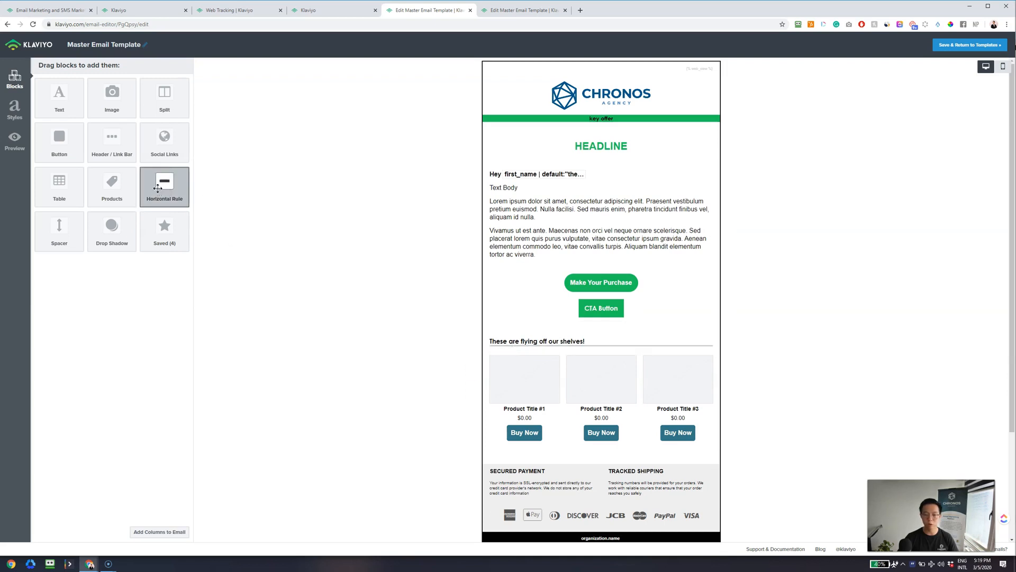
- Check the product grid settings, then add and delete a duplicate product grid
left_click(536, 389)
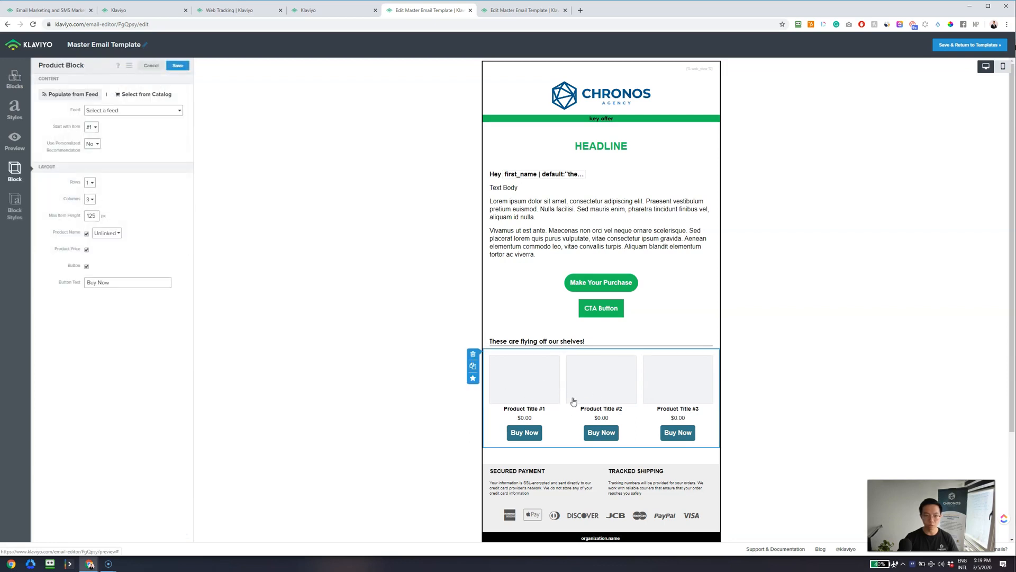
left_click(154, 67)
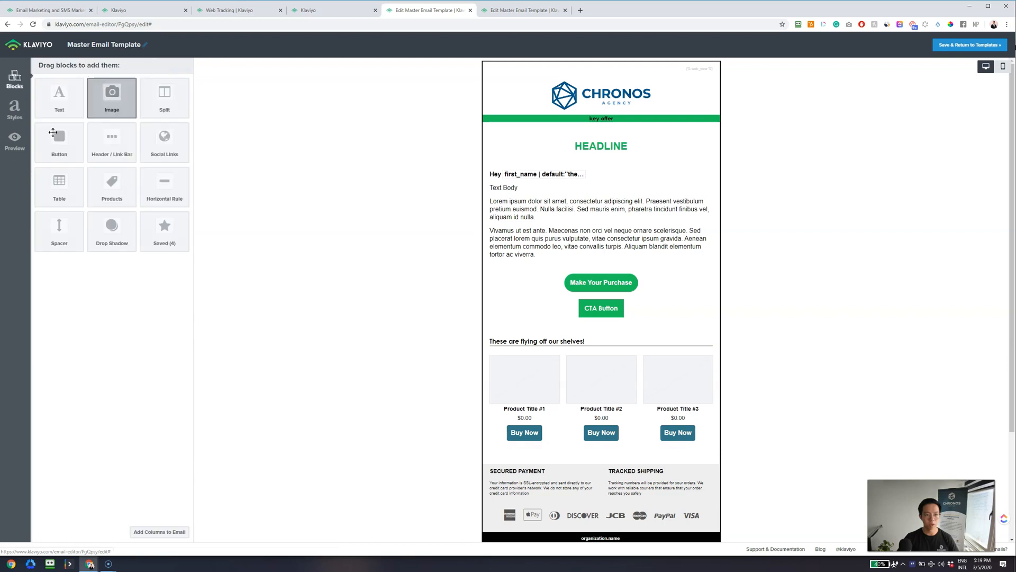
mouse_move(110, 184)
left_mouse_down()
mouse_move(143, 217)
mouse_move(552, 368)
mouse_move(590, 365)
mouse_move(577, 350)
left_mouse_up()
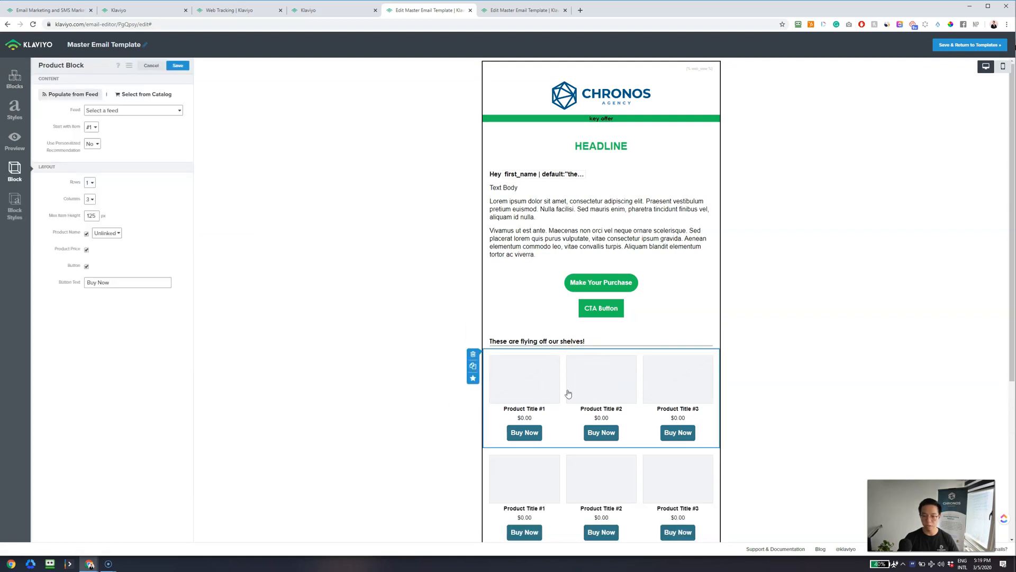
left_click(473, 355)
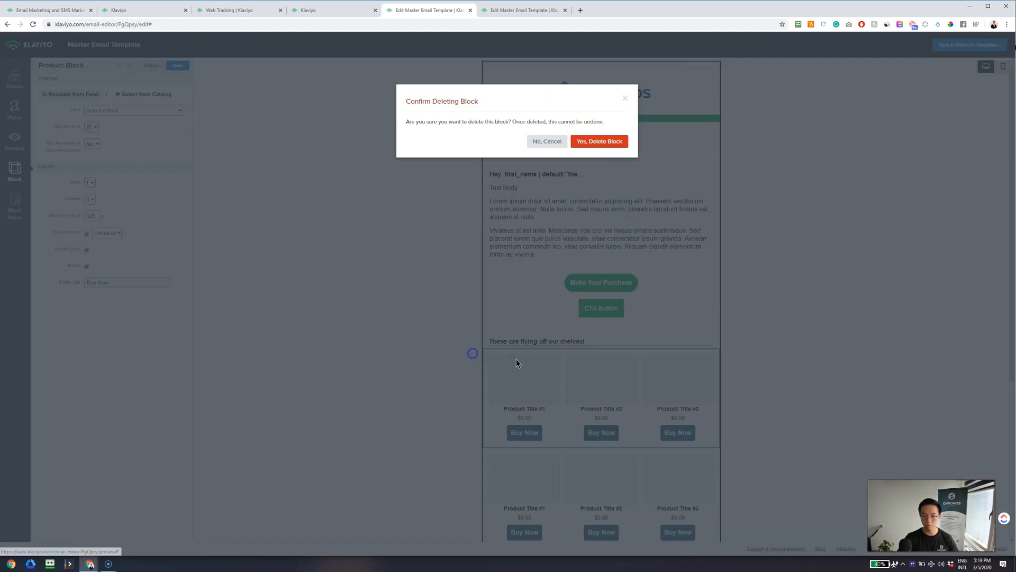
left_click(611, 139)
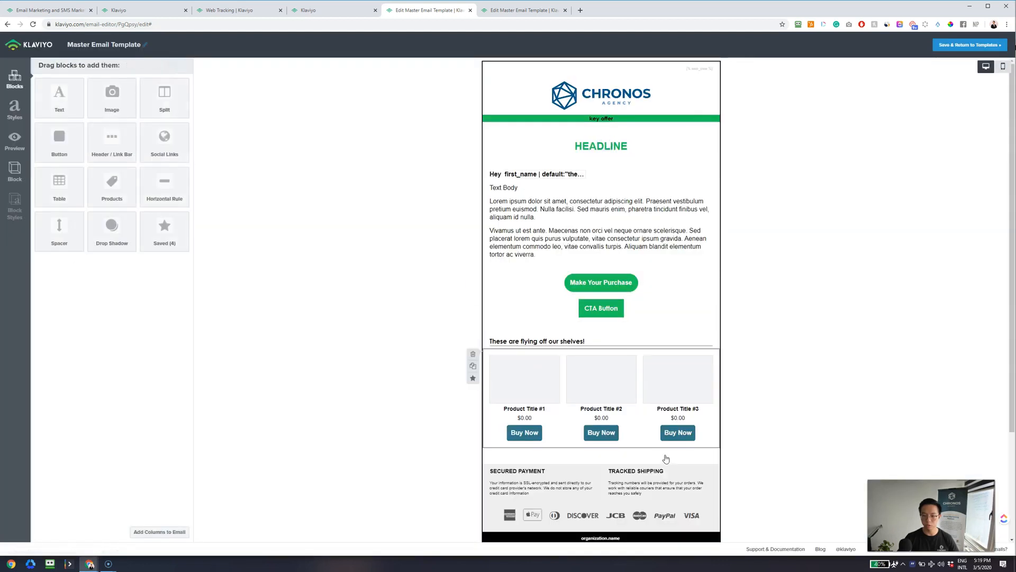
- Use the SHOP_POPULAR_ALL_CATEGORIES feed with personalized recommendations set to Yes, and save
left_click(520, 389)
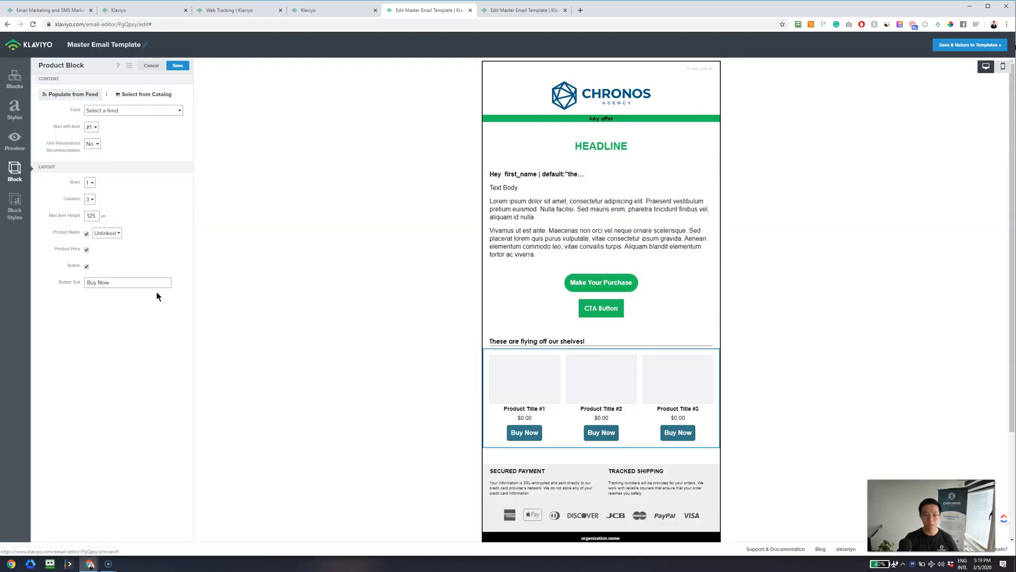
left_click(142, 112)
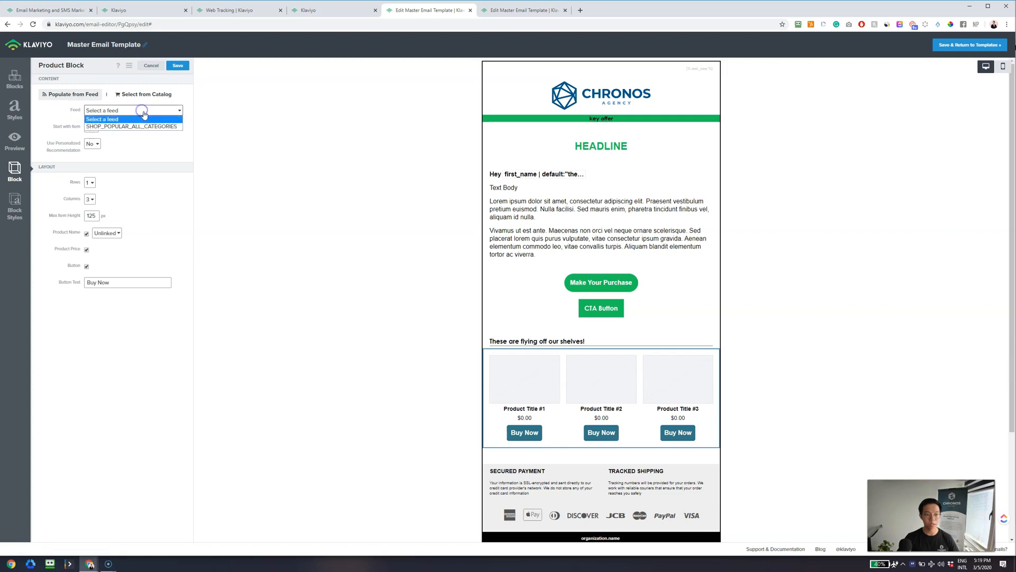
left_click(143, 127)
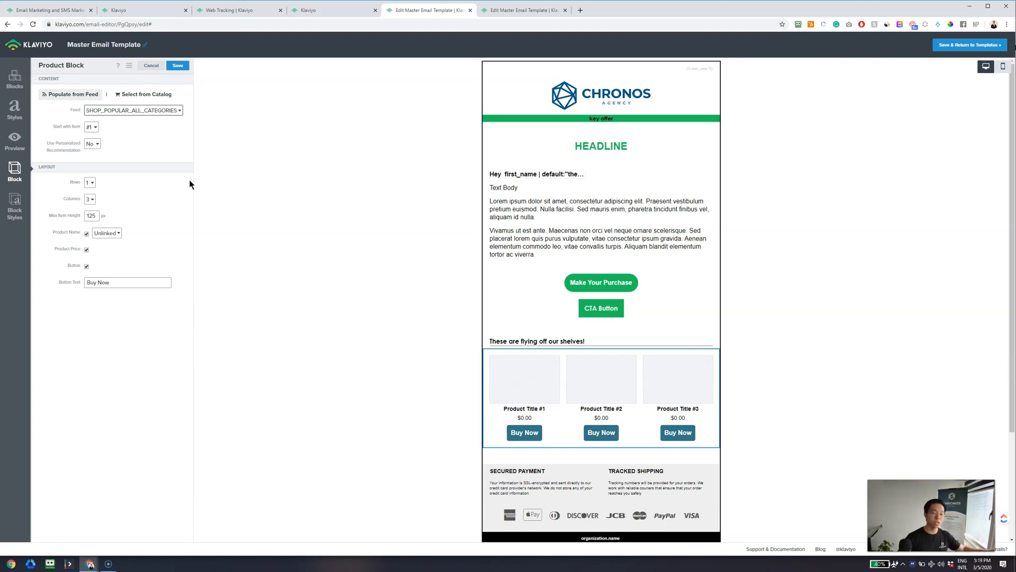
left_click(138, 95)
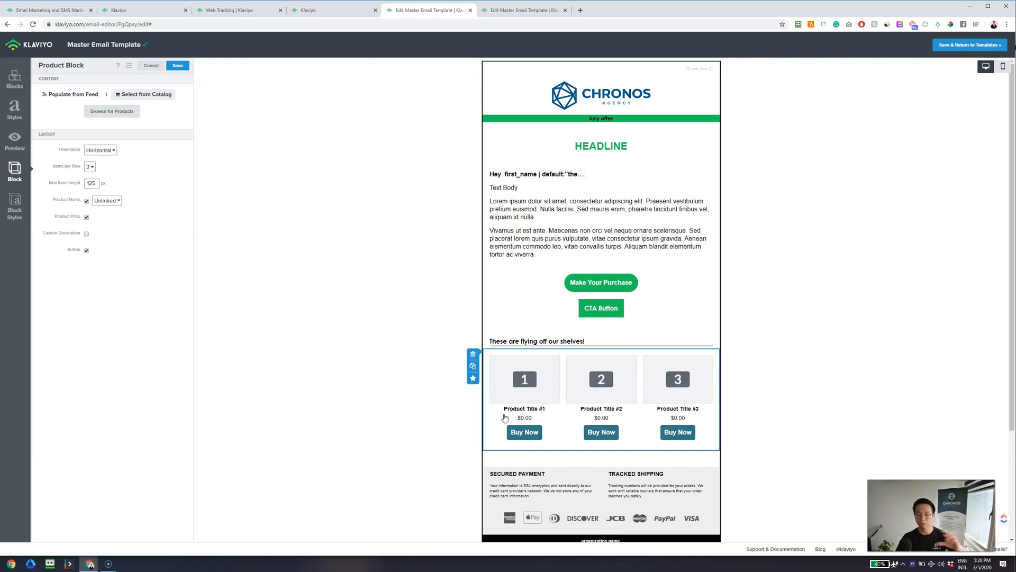
left_click(77, 97)
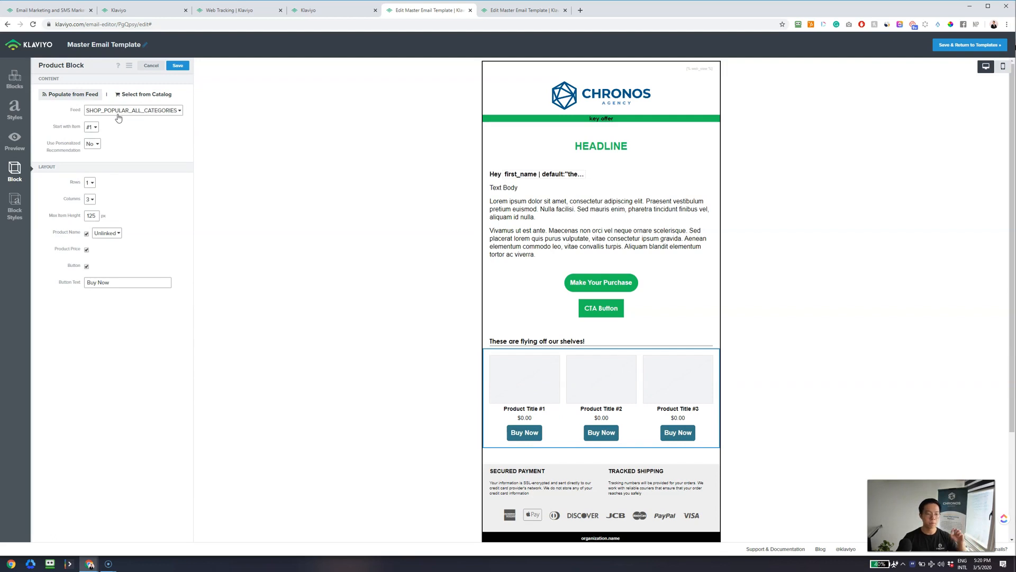
left_click(96, 148)
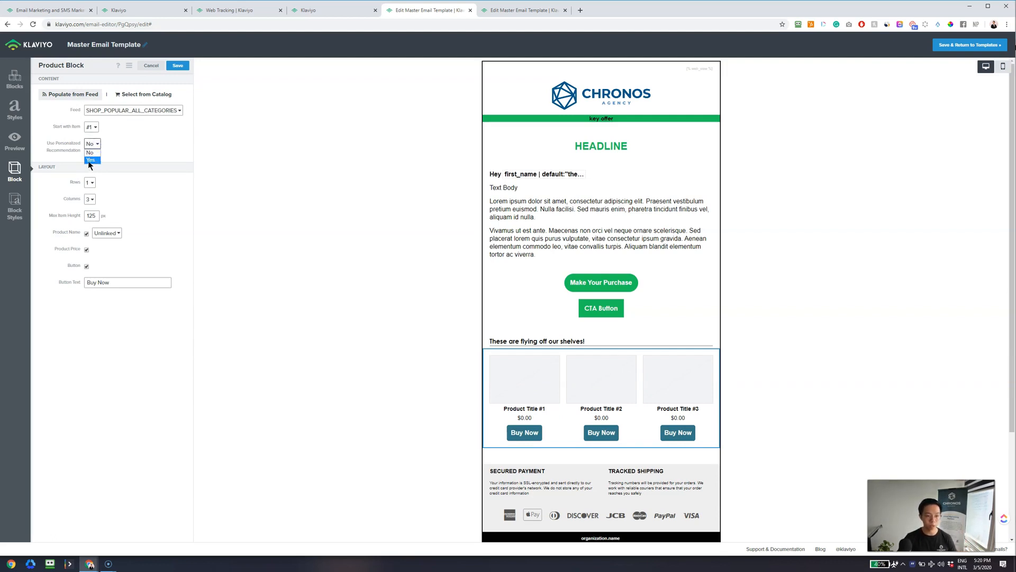
left_click(94, 160)
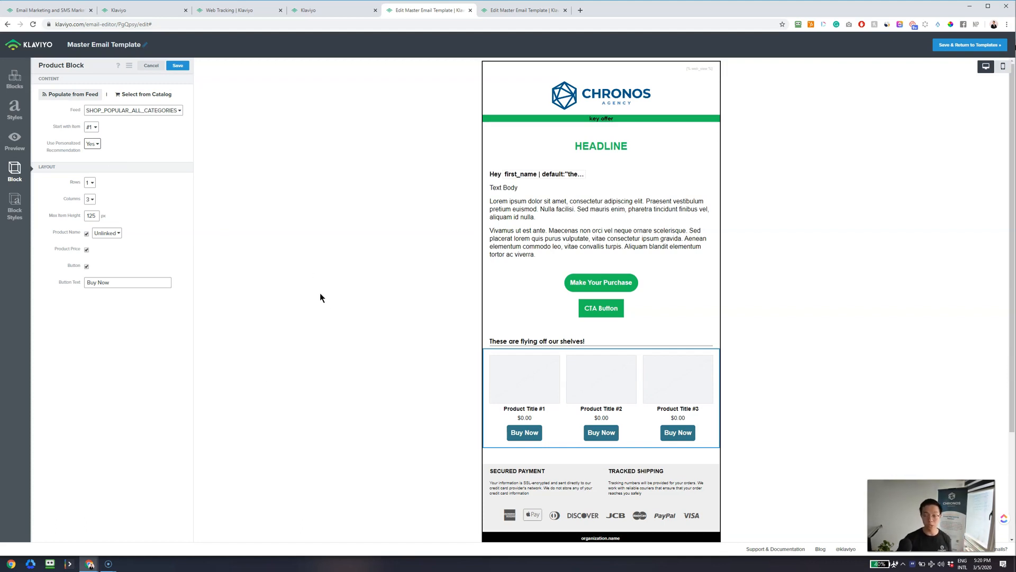
left_click(178, 66)
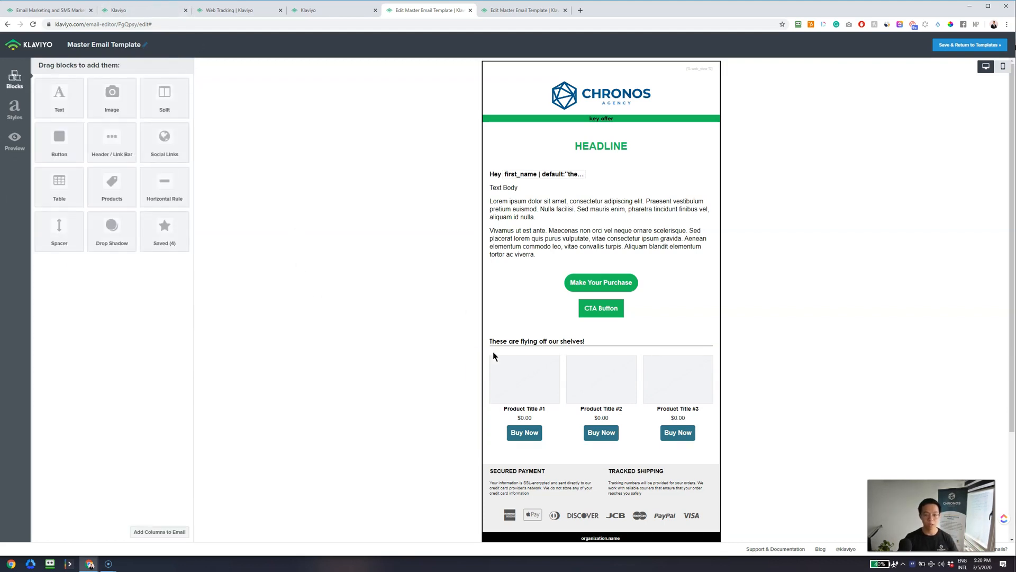
mouse_move(477, 391)
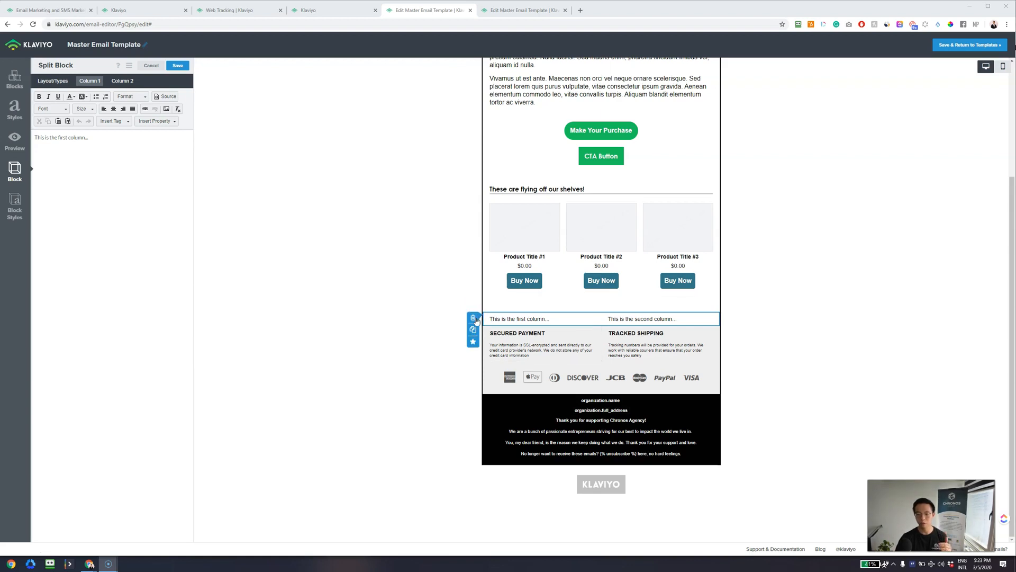
left_click(476, 318)
left_click(610, 142)
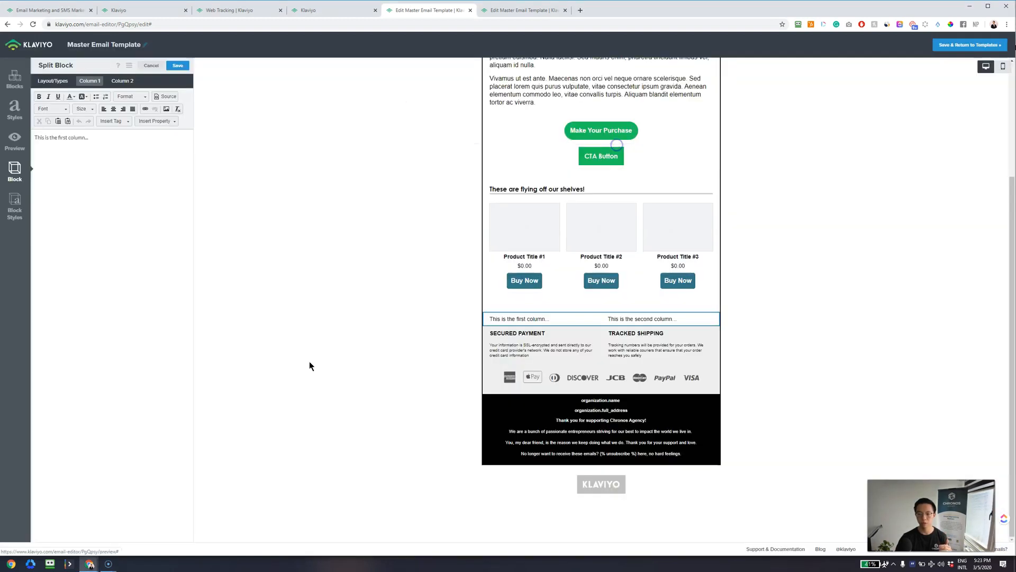
mouse_move(514, 381)
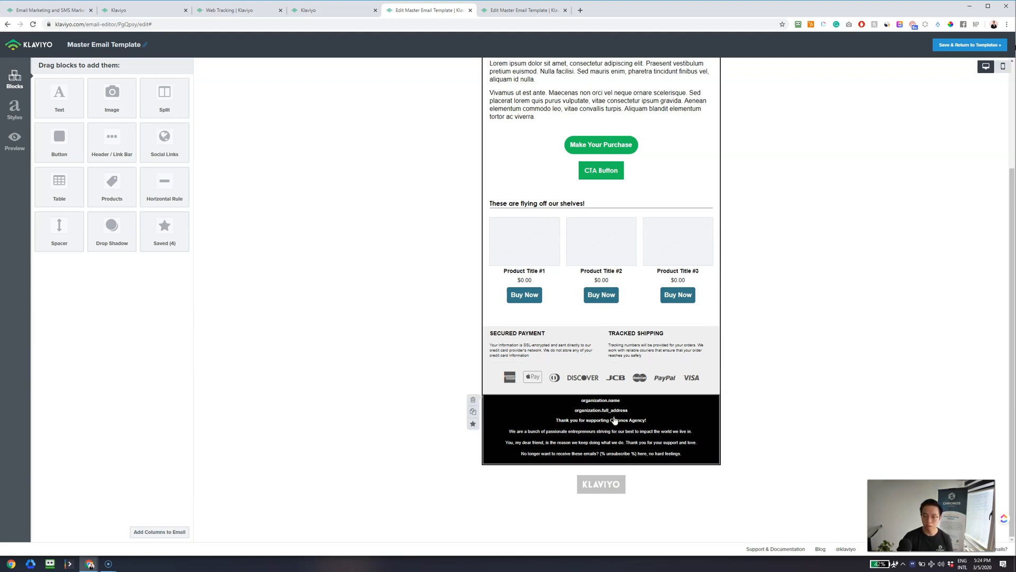
left_click(506, 13)
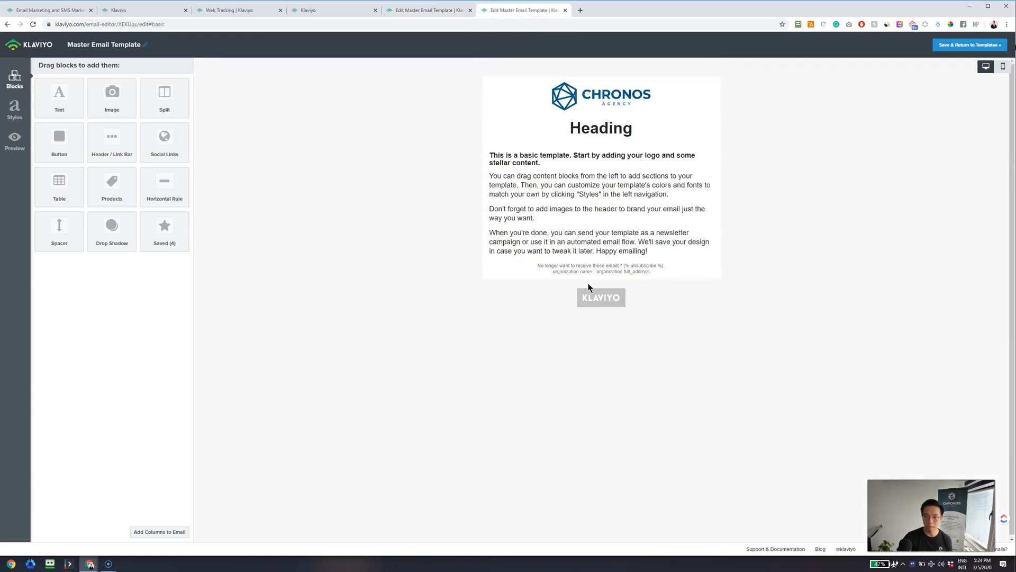
left_click(528, 271)
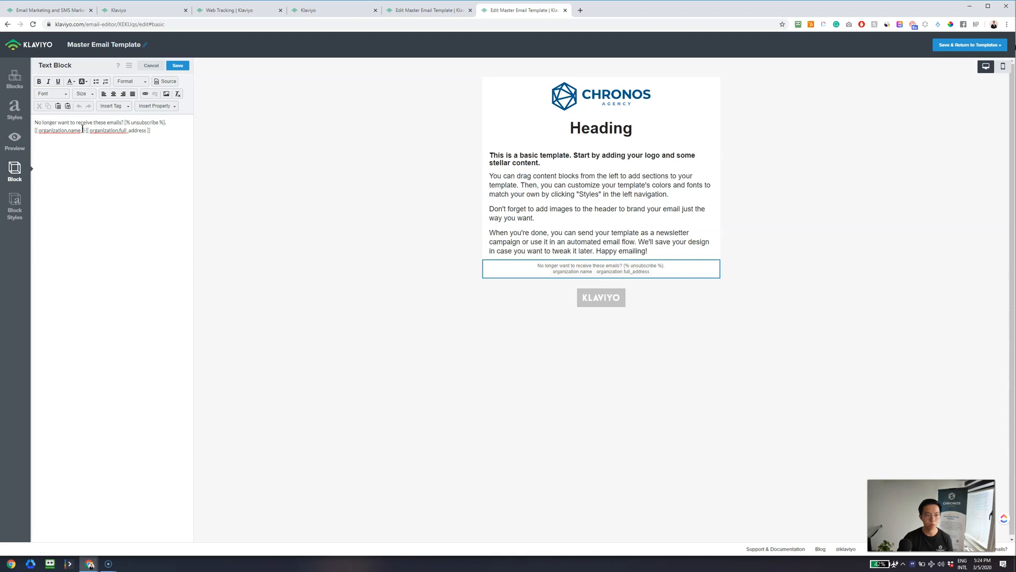
left_click(428, 11)
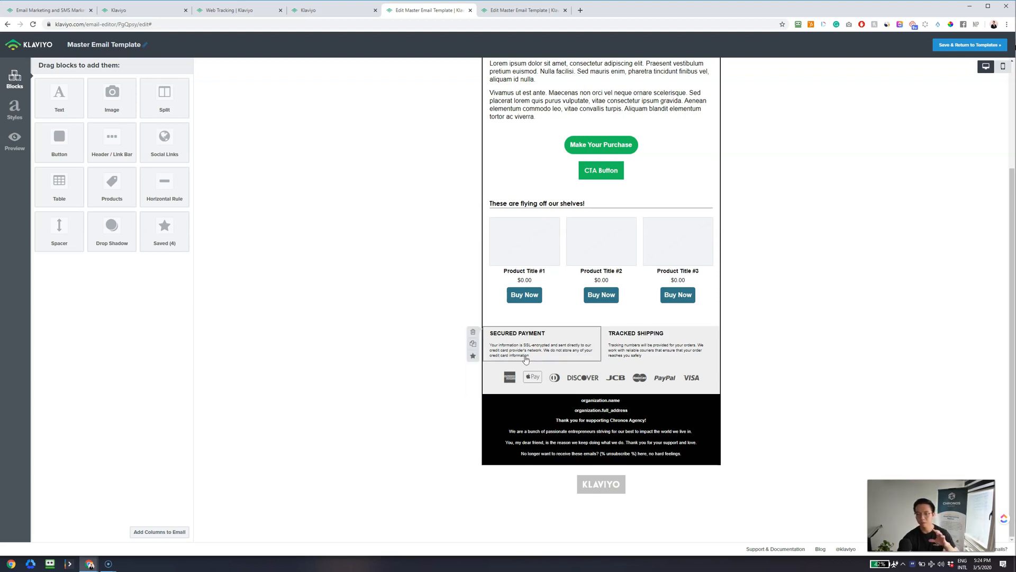
- Save the logo header section as a reusable block named 'Header Logo'
scroll(402, 343, "up", 2)
scroll(401, 339, "up", 1)
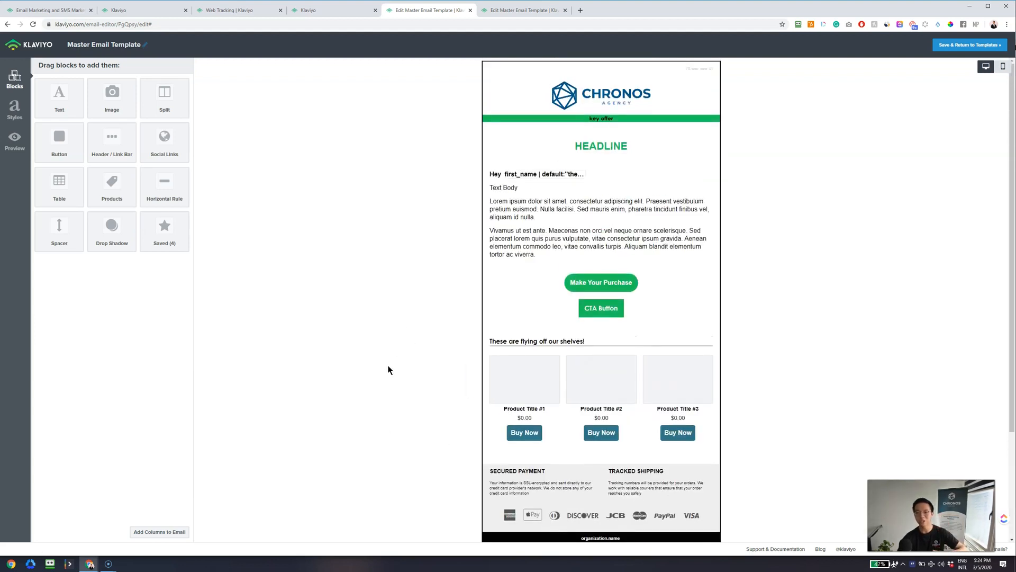
mouse_move(521, 156)
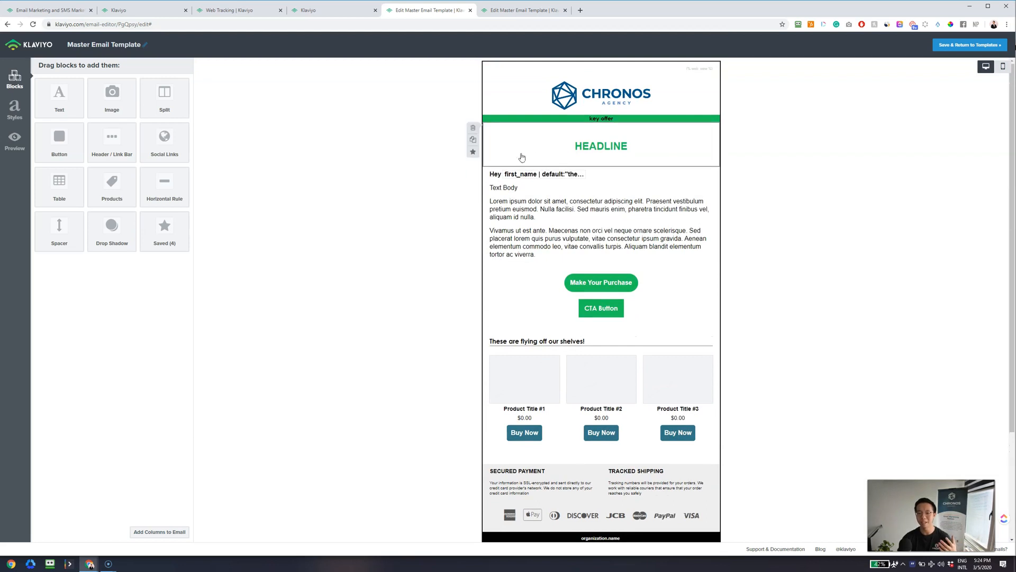
mouse_move(474, 110)
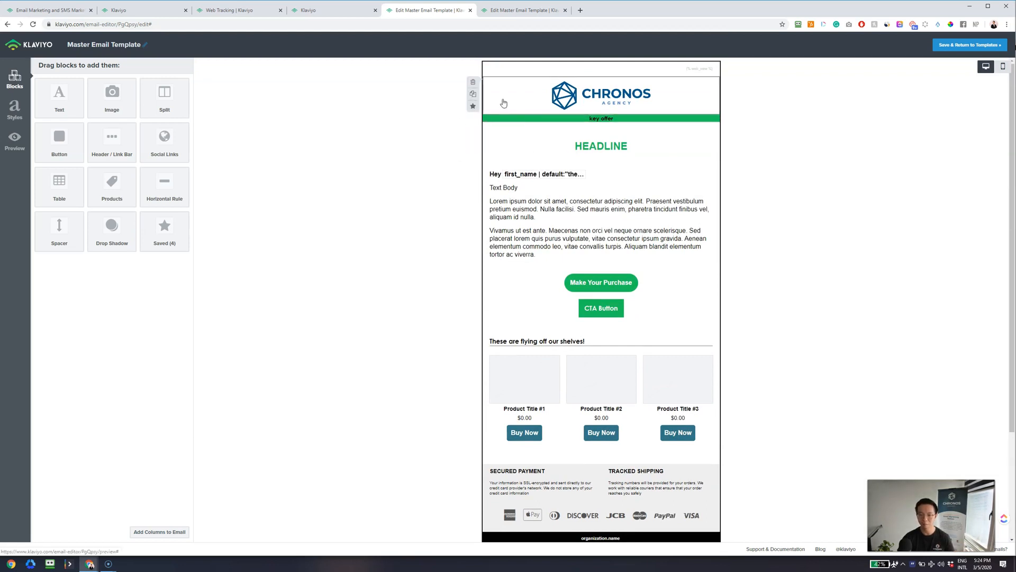
left_click(474, 108)
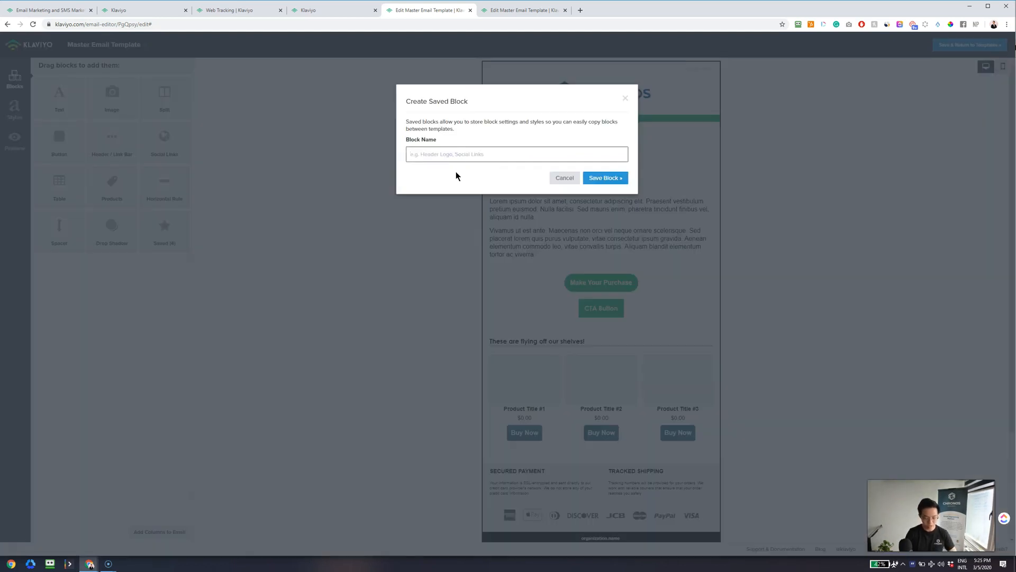
type("Heade l")
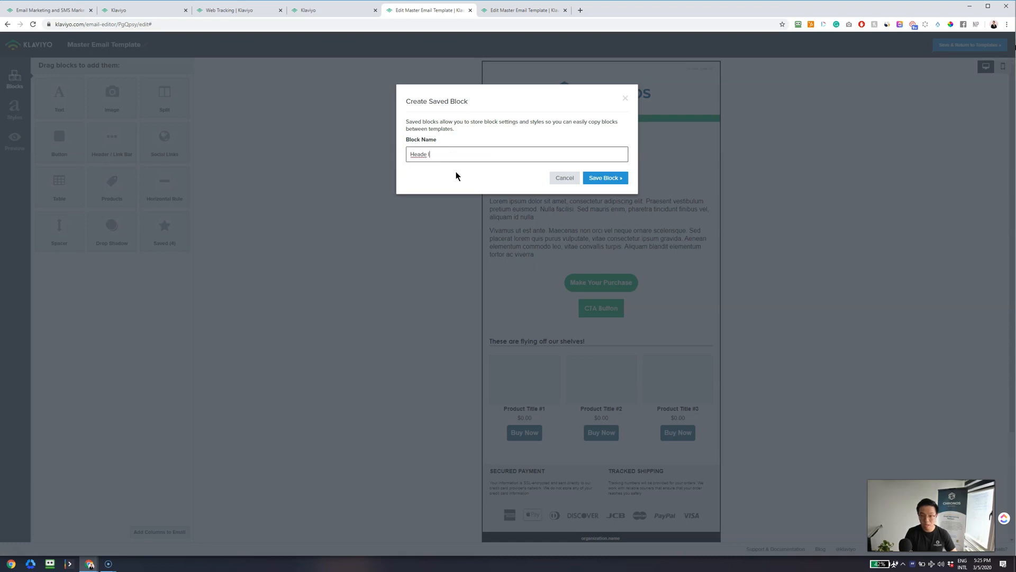
key("BackSpace")
type("r Logo")
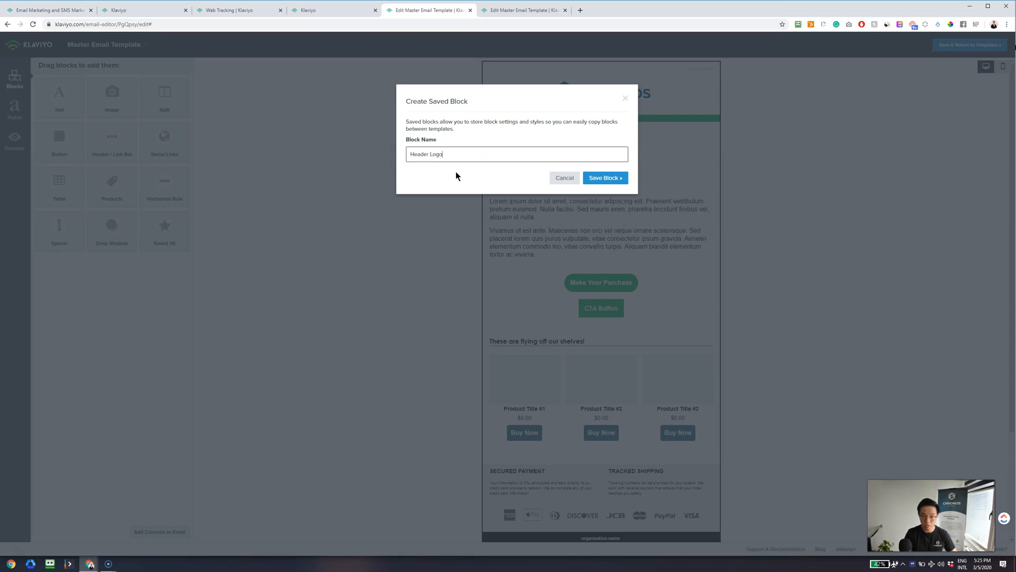
left_click(592, 179)
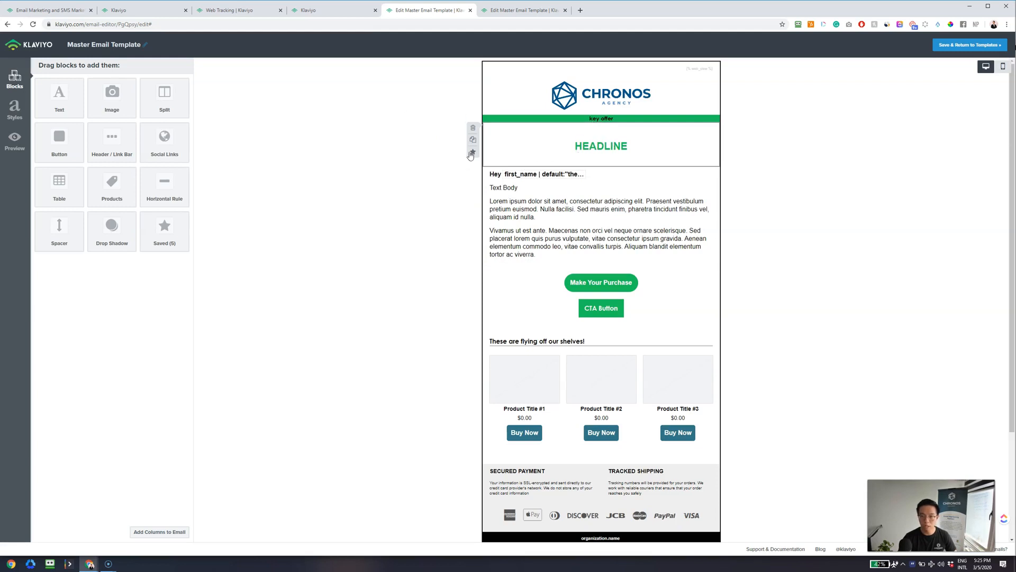
- Save the headline section as a saved block named 'Headline Block'
left_click(470, 153)
type("HEa")
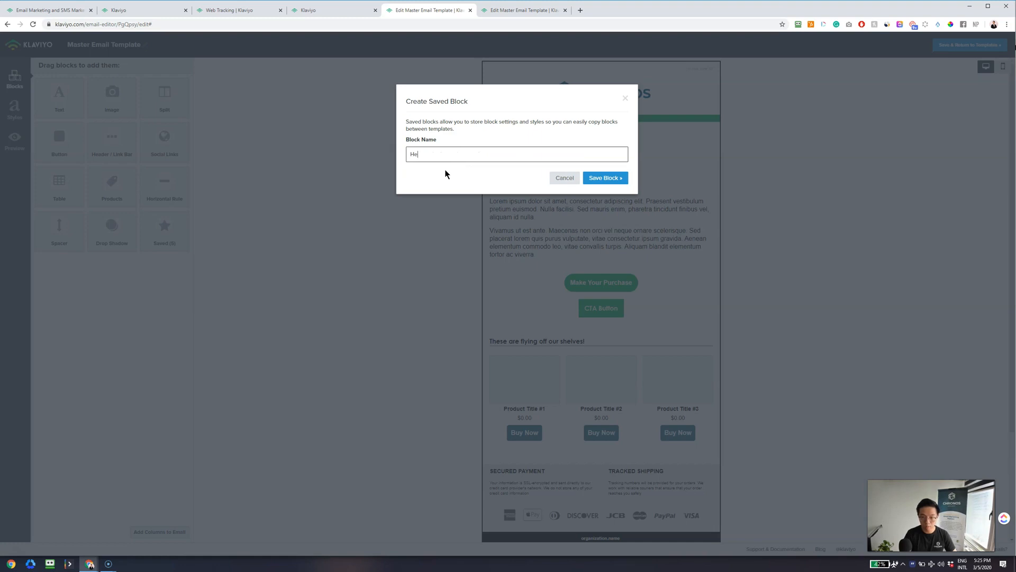
type("dline Block")
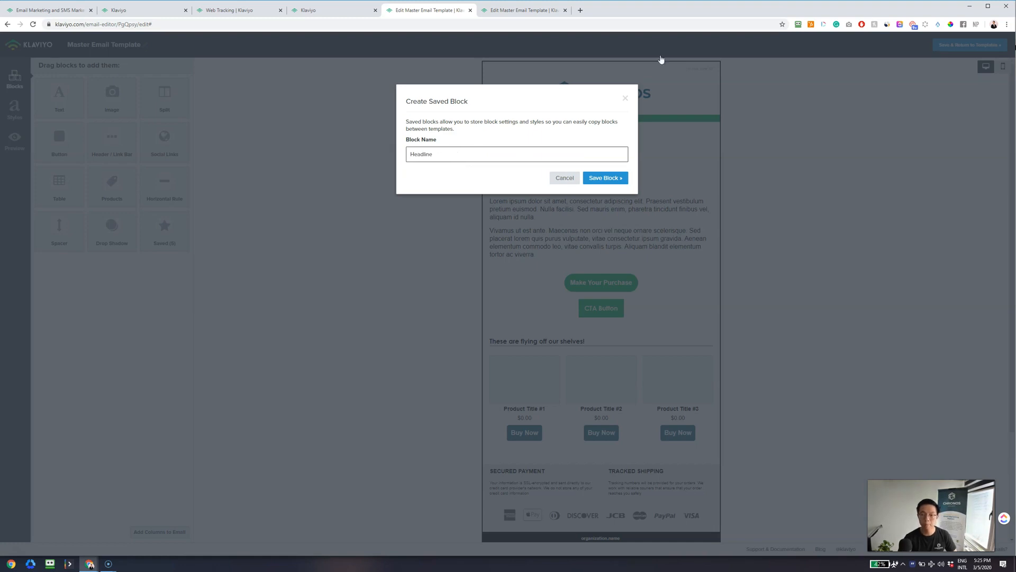
left_click(604, 178)
- Start saving the body text section, entering the block name 'Body Text Block'
left_click(472, 200)
left_click(461, 154)
type("Te")
key("BackSpace")
type("Body Te")
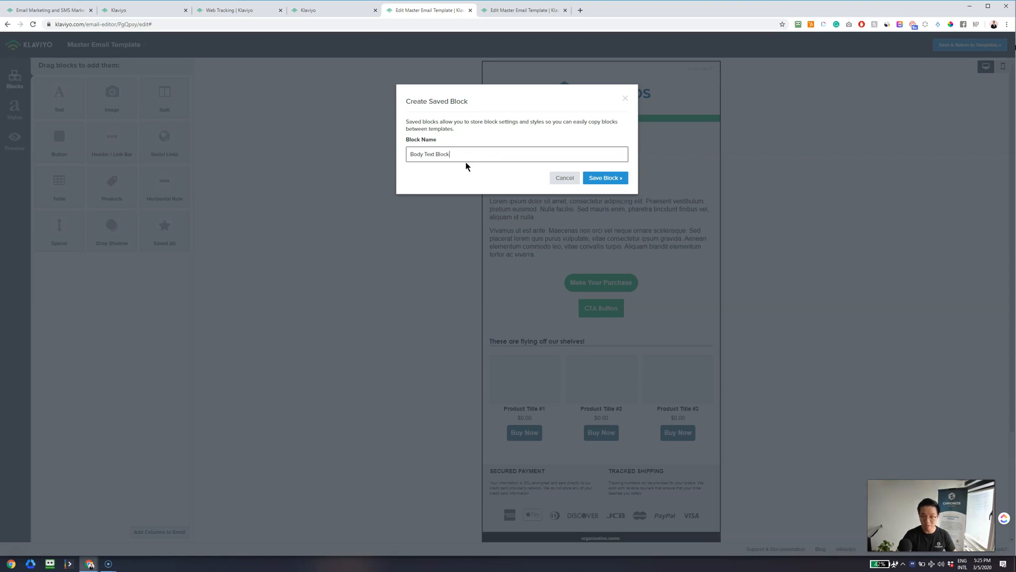
left_click(621, 181)
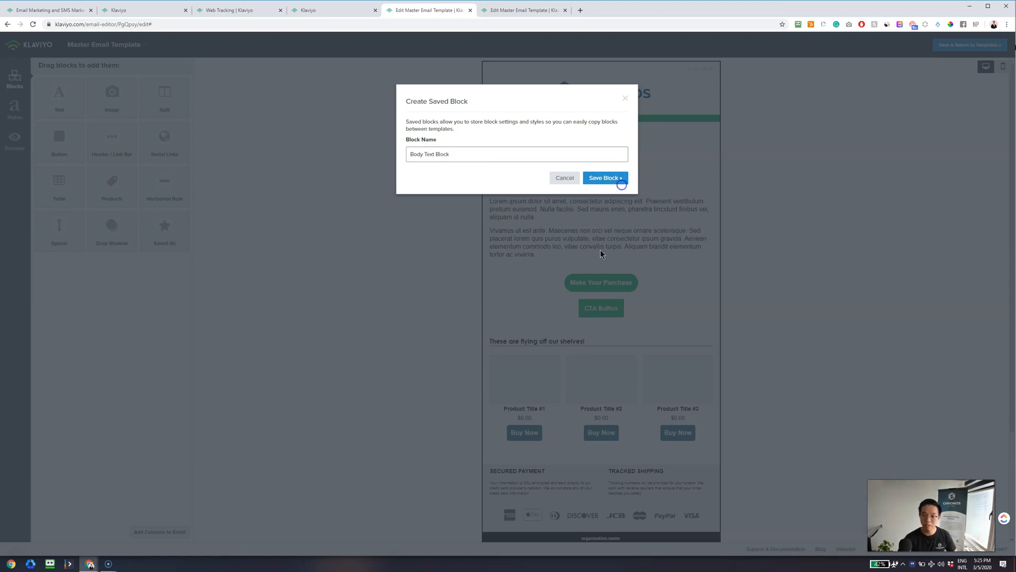
- Finish saving 'Body Text Block', then save the CTA section as 'CTA Button'
left_click(605, 186)
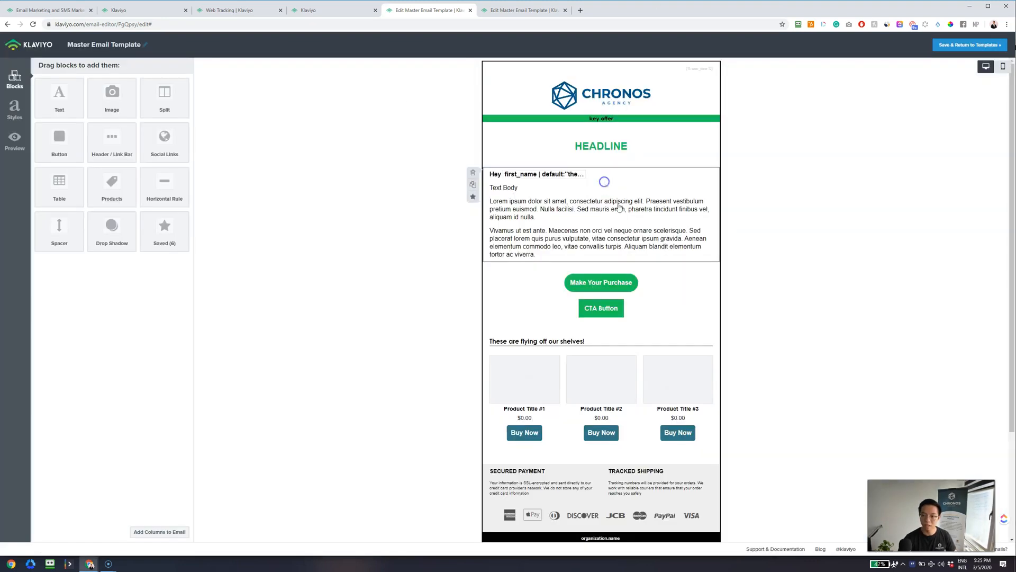
left_click(474, 300)
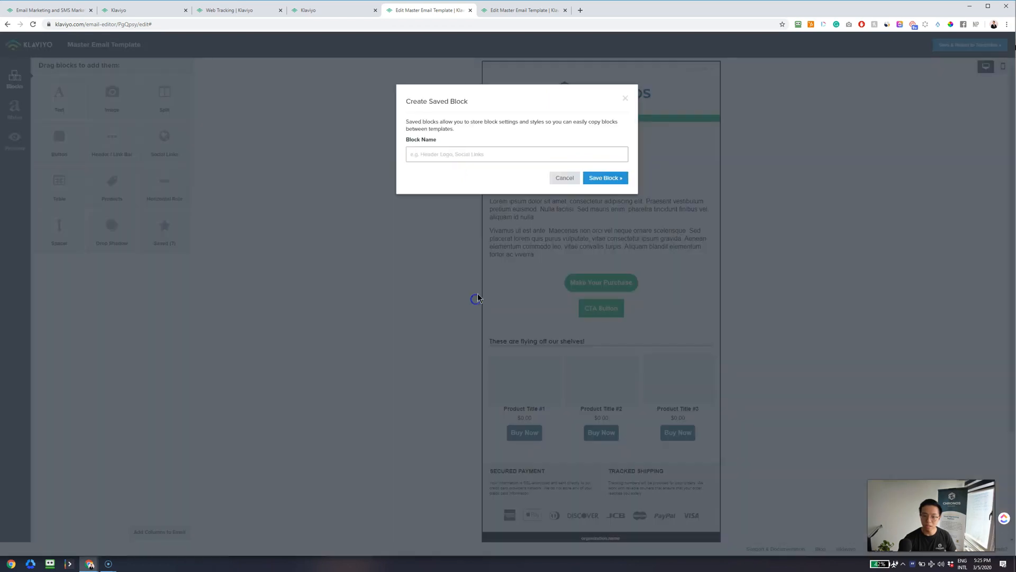
left_click(531, 154)
type("CTA Button")
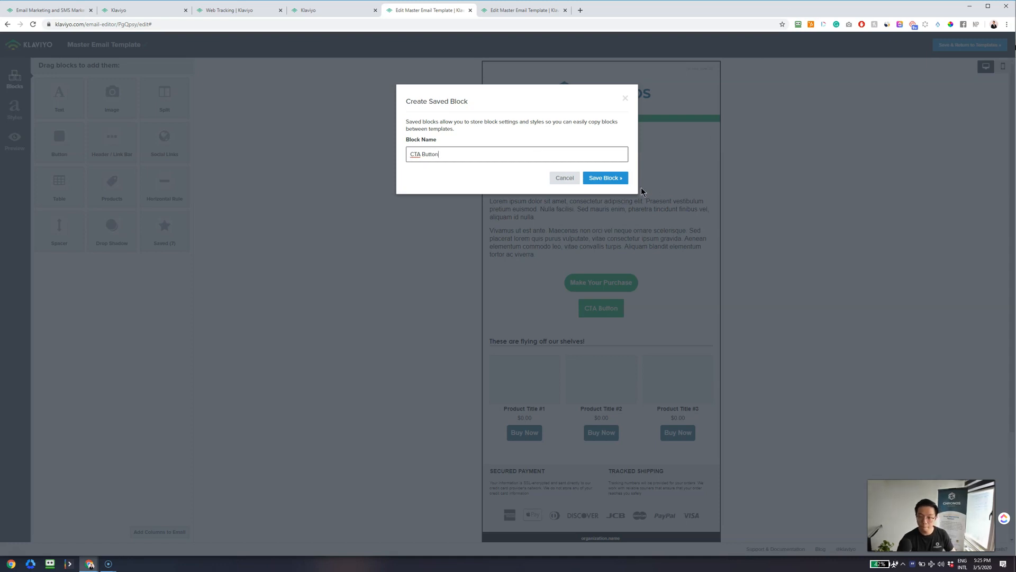
left_click(604, 178)
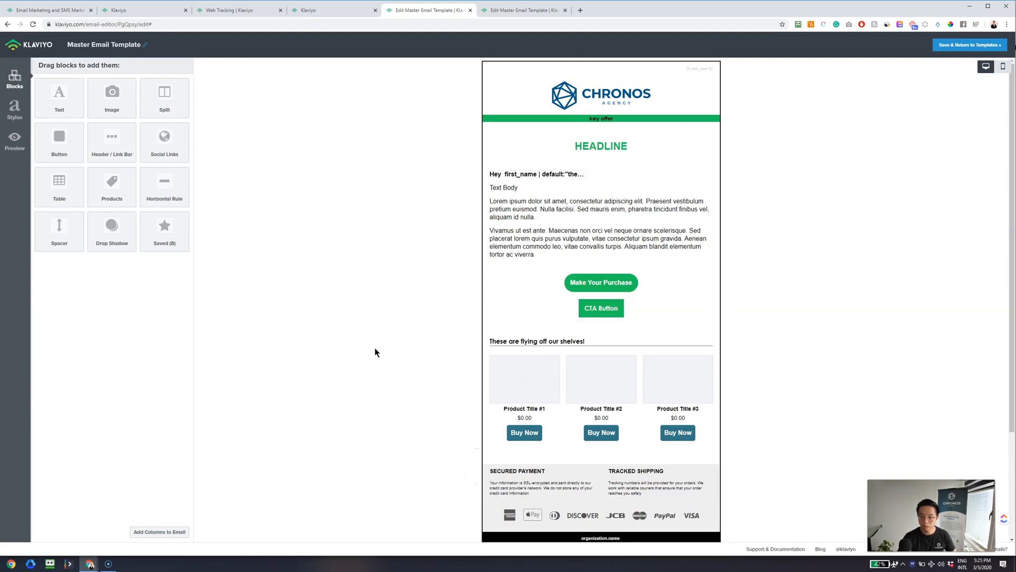
- Save the footer section as a reusable block named 'Footer Block'
scroll(596, 446, "down", 2)
left_click(472, 443)
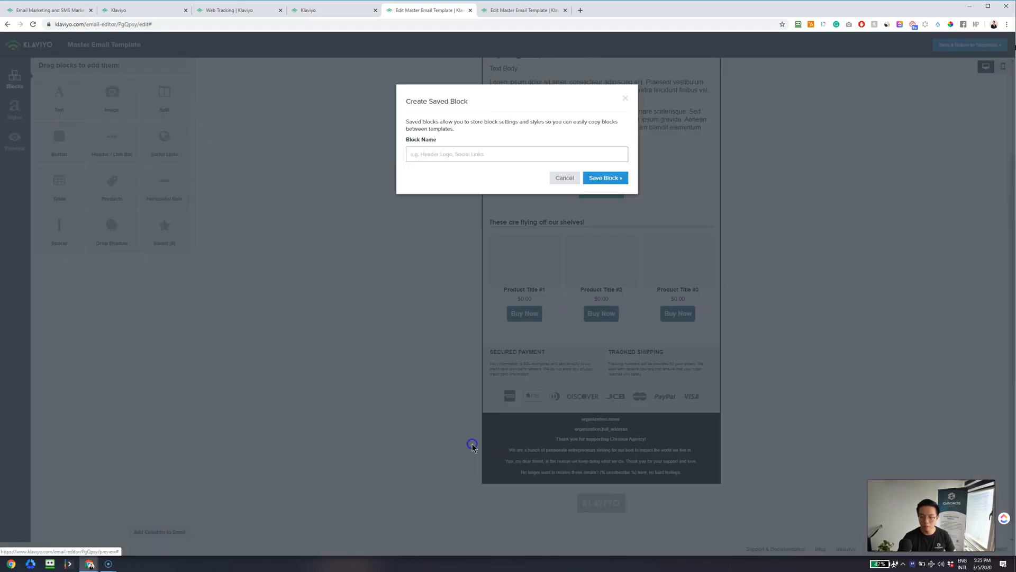
left_click(447, 153)
type("Footer Block")
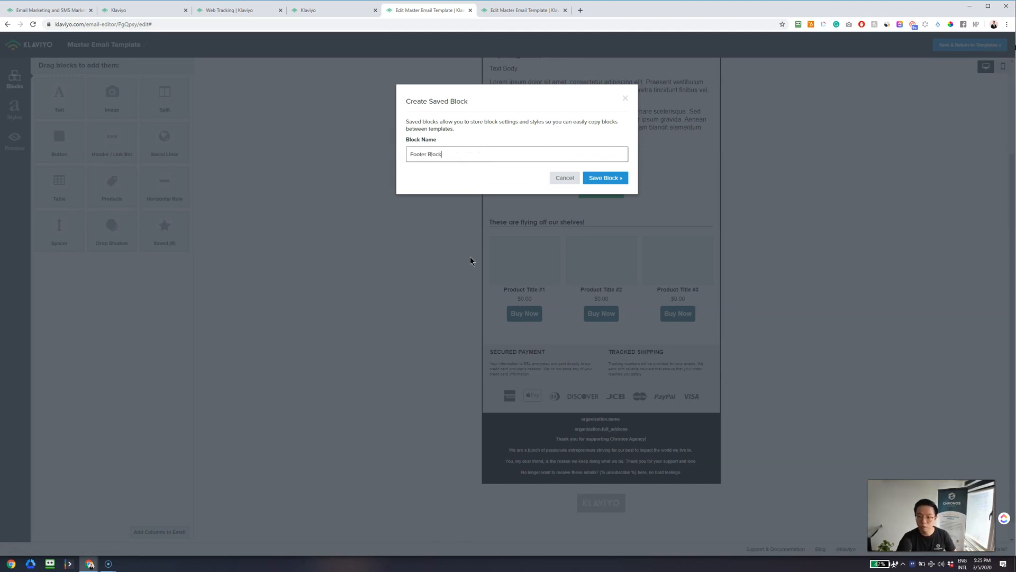
left_click(607, 180)
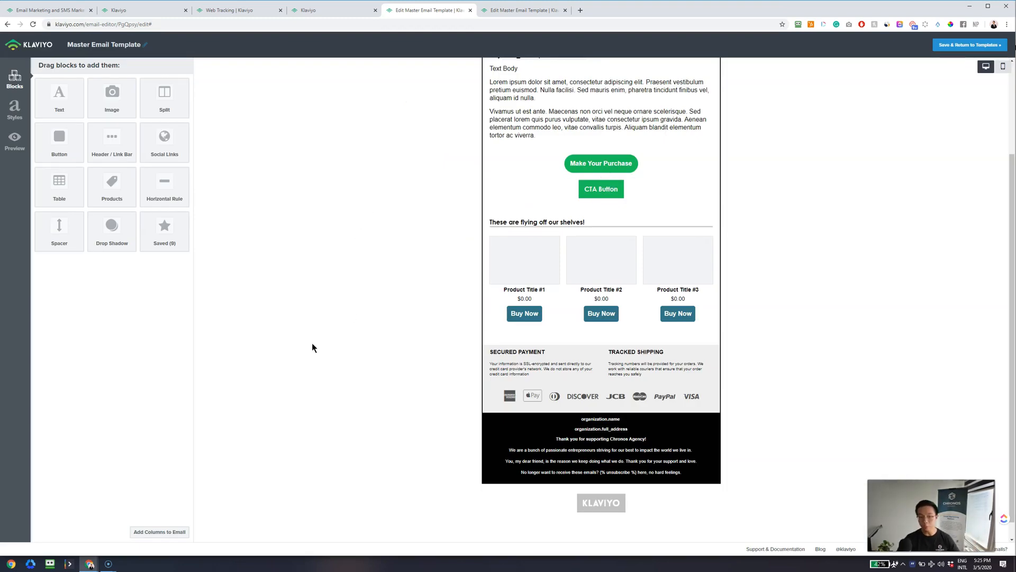
scroll(363, 335, "up", 1)
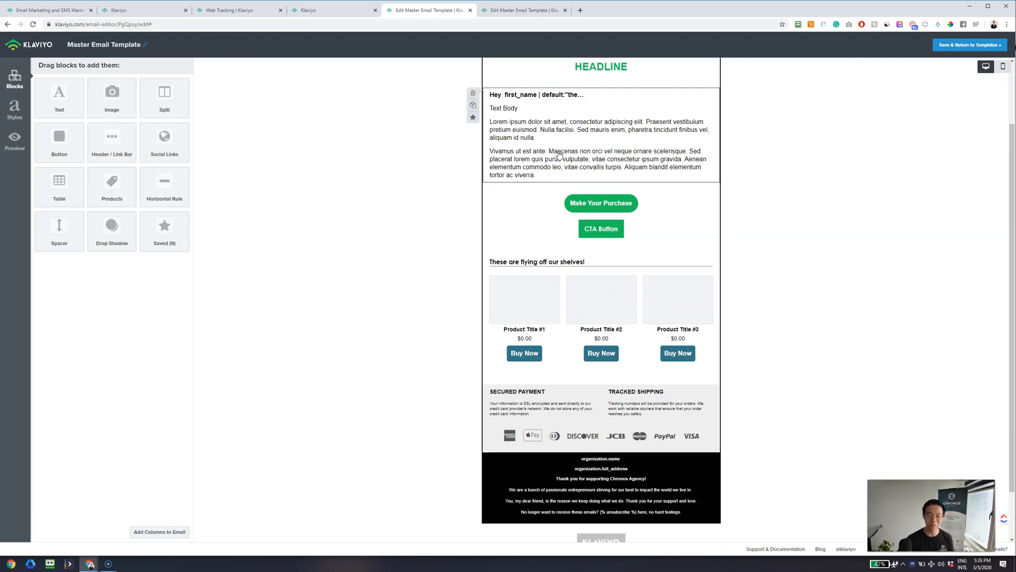
left_click_drag(147, 225, 602, 193)
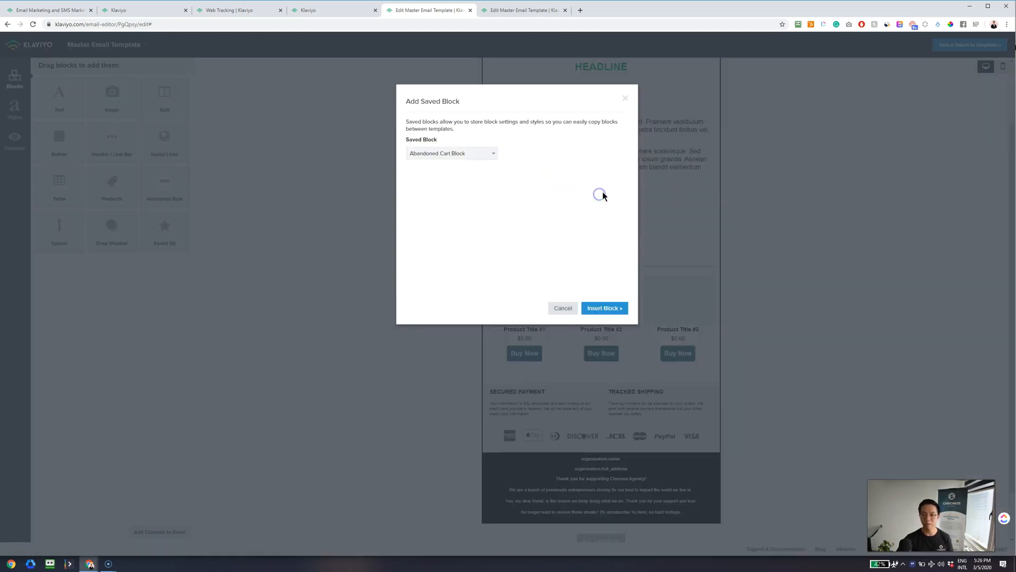
left_click(477, 154)
scroll(483, 215, "down", 1)
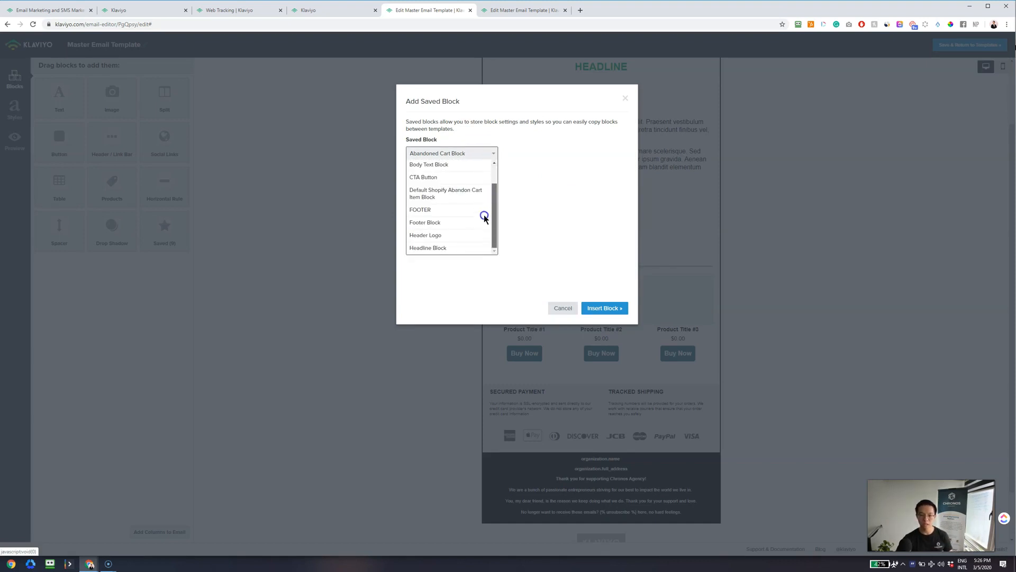
left_click(431, 222)
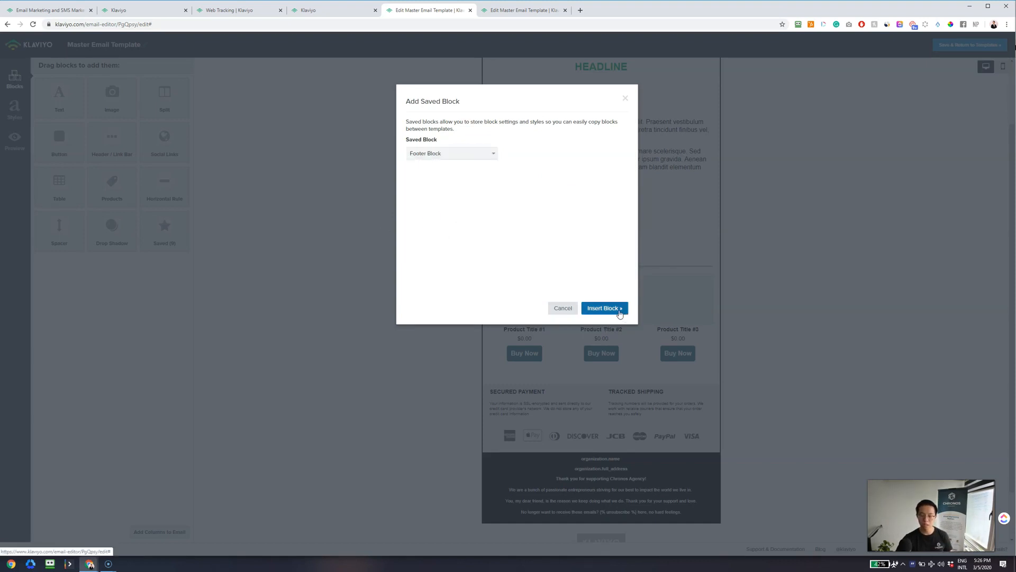
left_click(623, 308)
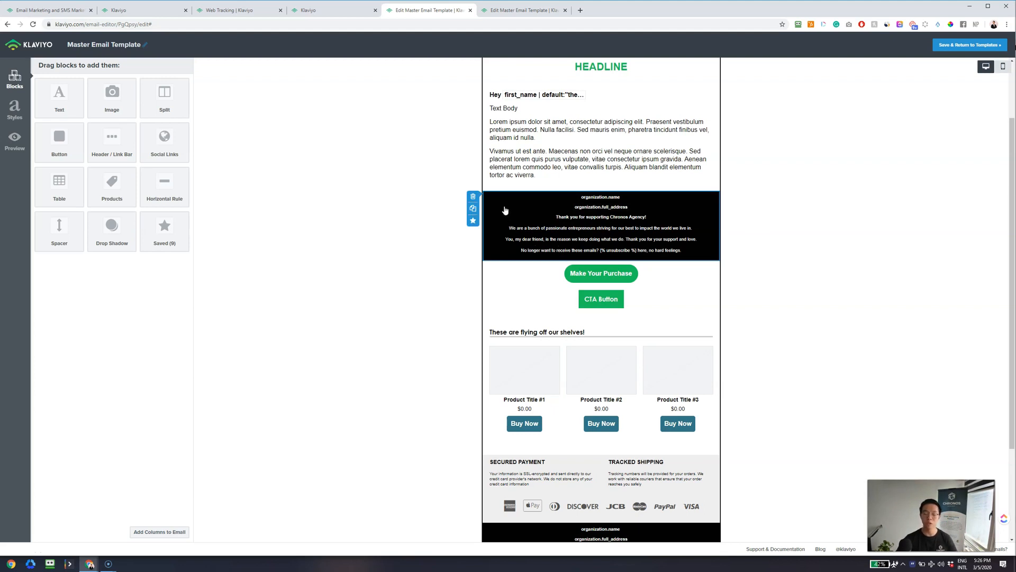
left_click(473, 196)
left_click(607, 141)
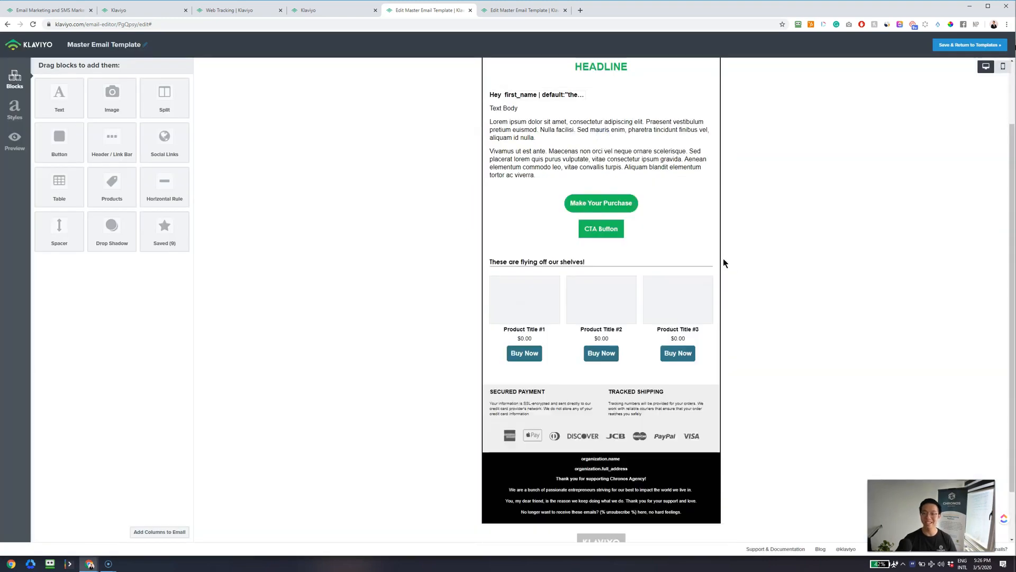
scroll(724, 258, "up", 2)
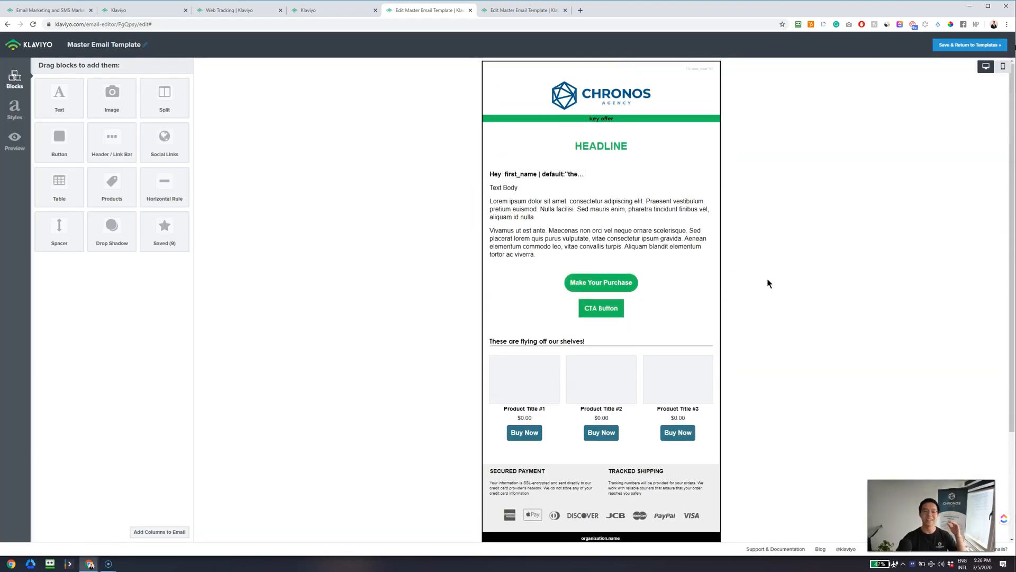